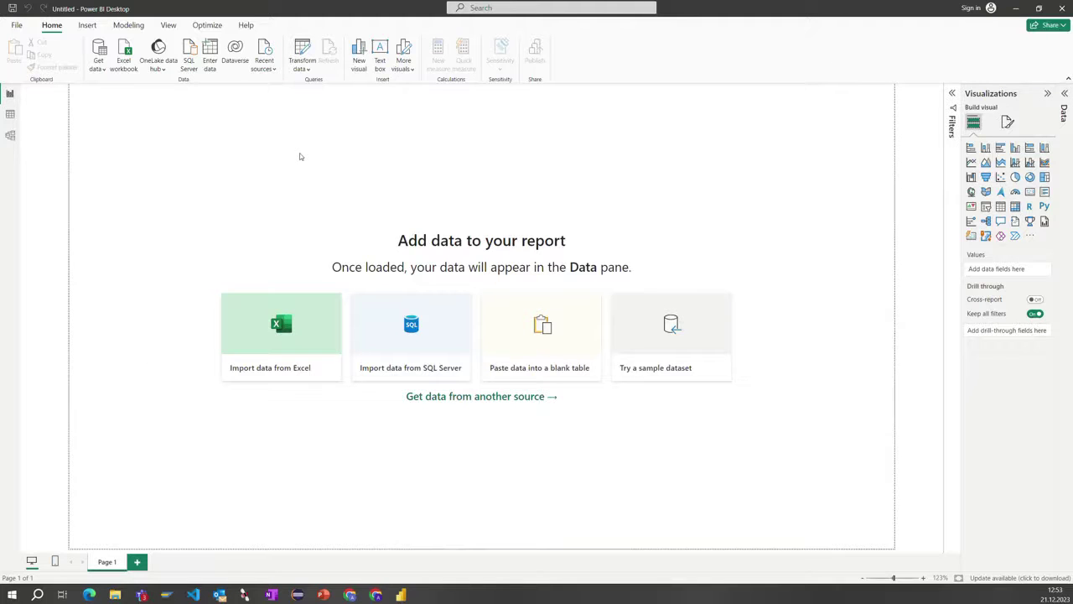
Search the data source connectors for "big" and start a connection with the Google BigQuery connector.
{"action": "left_click", "coordinate": [100, 70]}
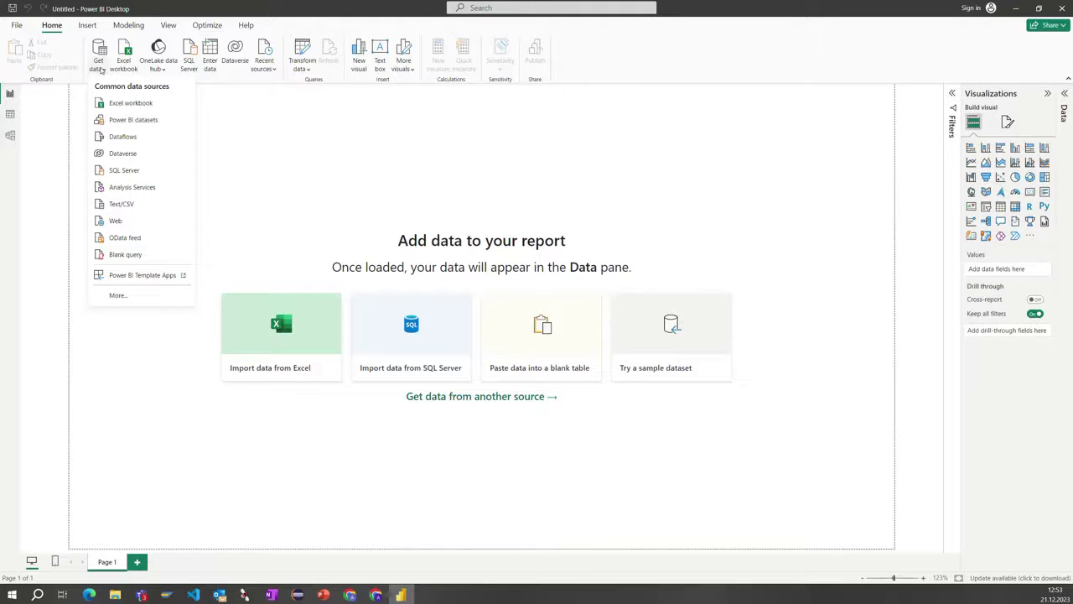
{"action": "left_click", "coordinate": [118, 295]}
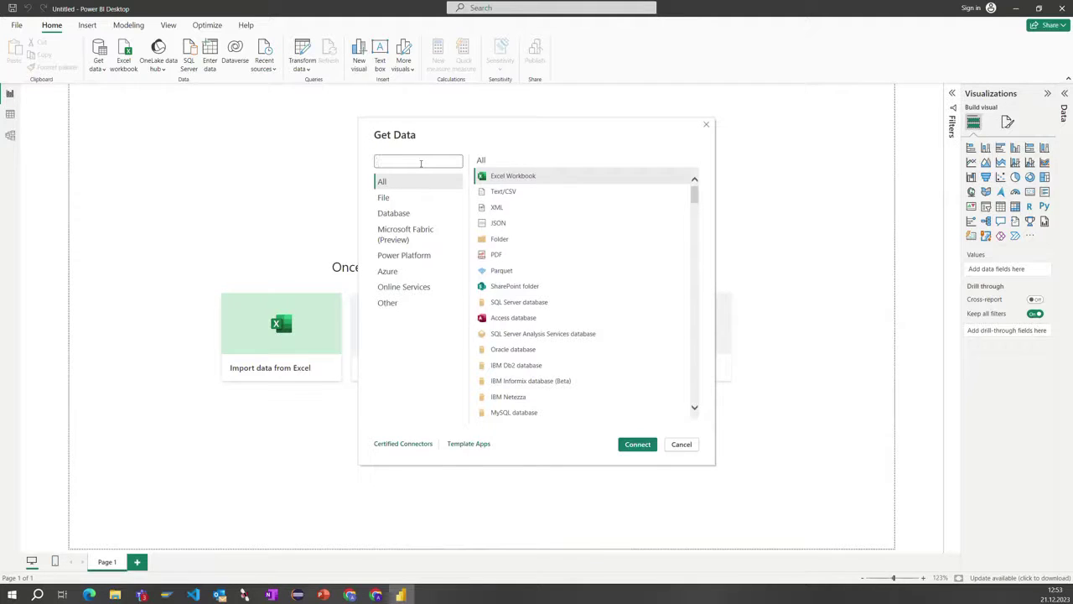
{"action": "left_click", "coordinate": [421, 163]}
{"action": "type", "text": "big"}
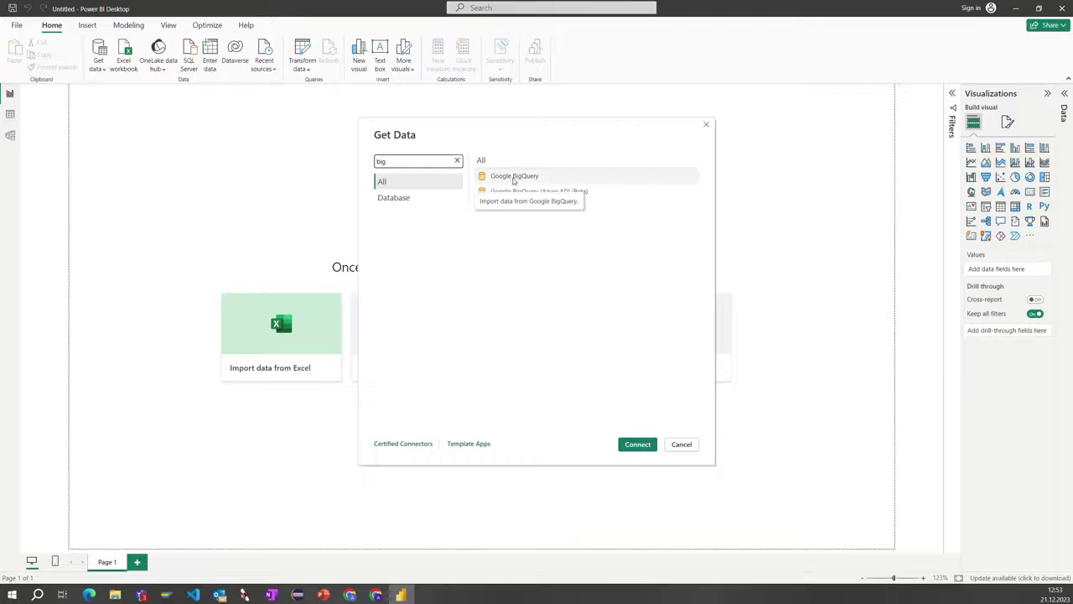
{"action": "left_click", "coordinate": [514, 178]}
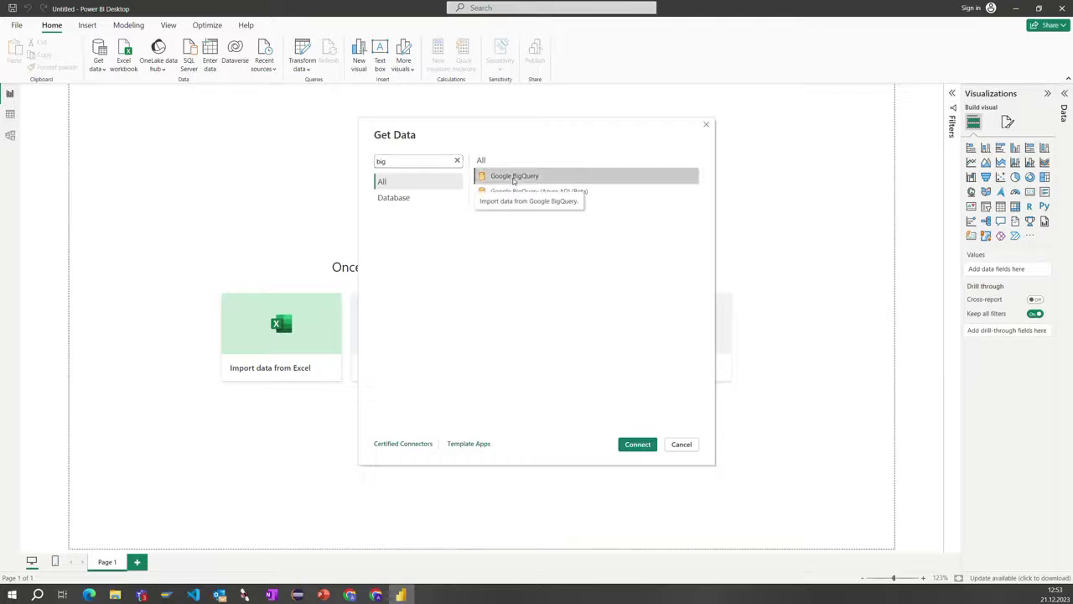
{"action": "left_click", "coordinate": [637, 444]}
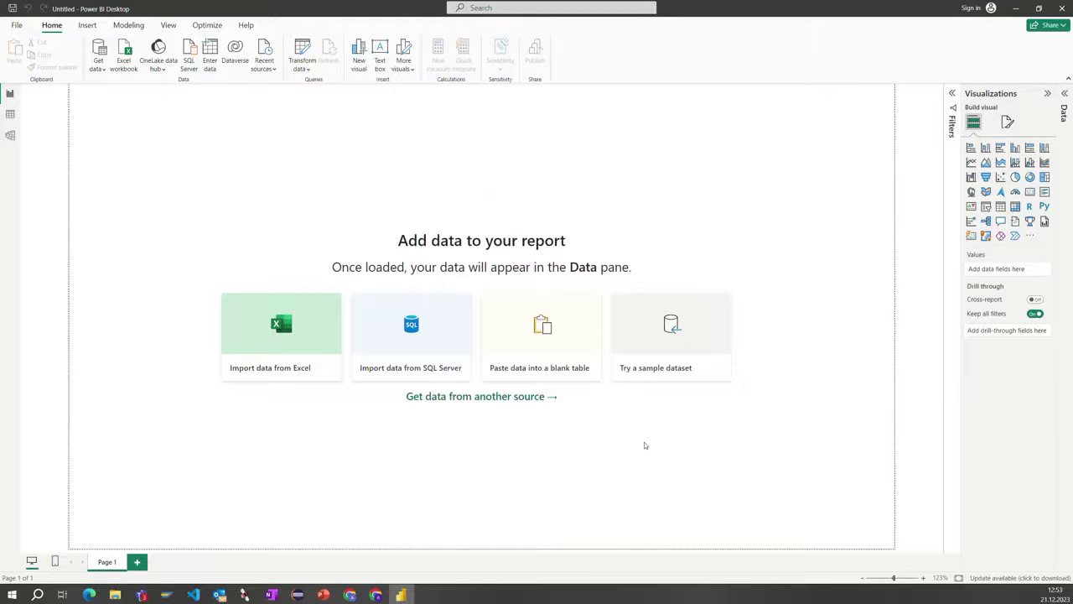
Expand the advanced options of the Google BigQuery connection and place the cursor in the Project ID field.
{"action": "left_click", "coordinate": [376, 278]}
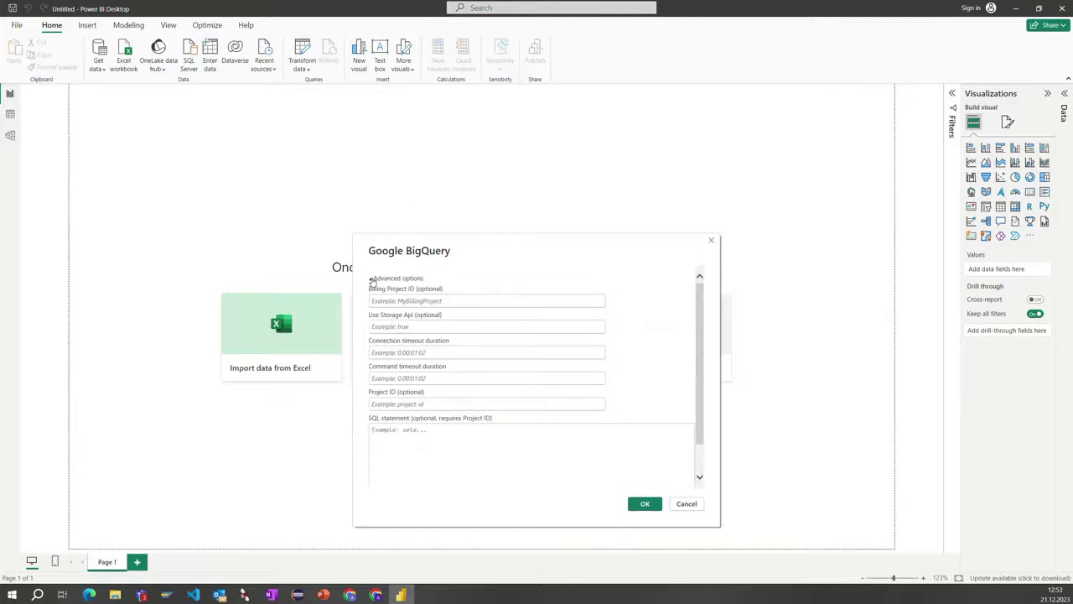
{"action": "left_click", "coordinate": [370, 280]}
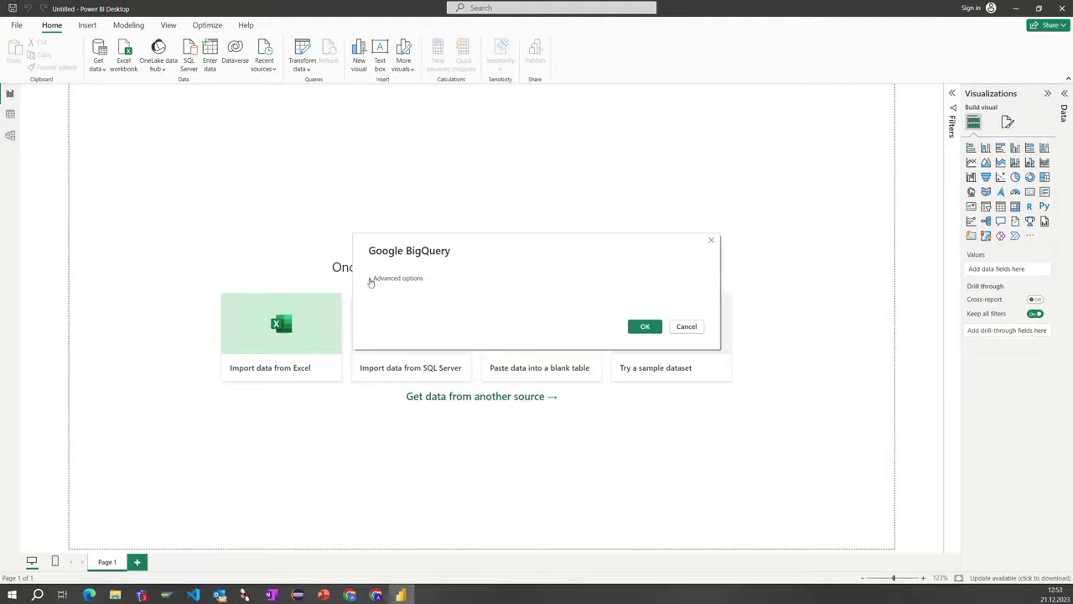
{"action": "left_click", "coordinate": [371, 280]}
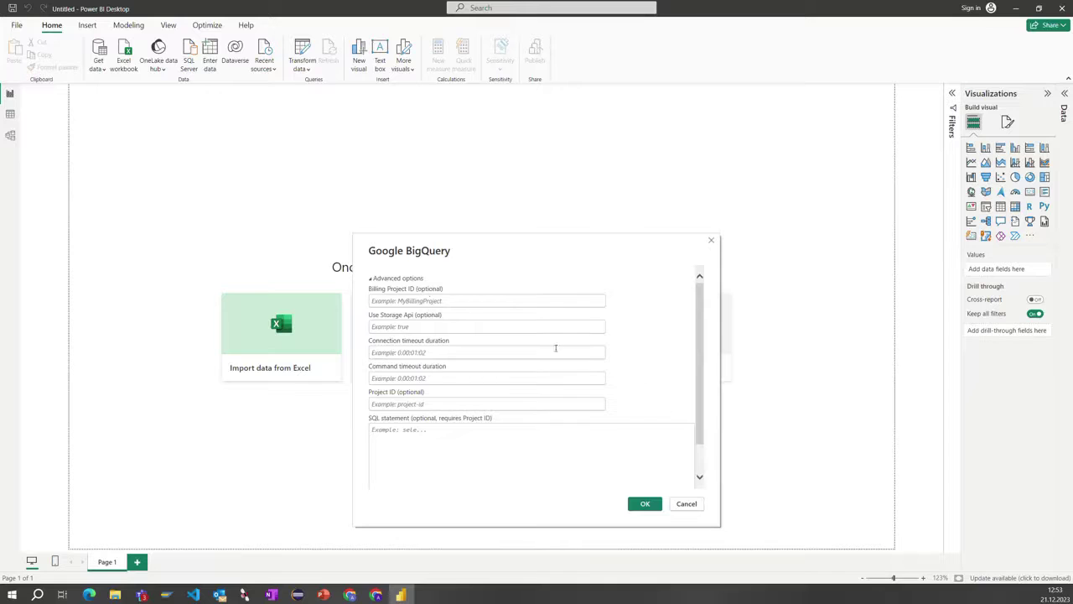
{"action": "left_click", "coordinate": [443, 302]}
{"action": "left_click", "coordinate": [372, 279]}
{"action": "left_click", "coordinate": [374, 278]}
{"action": "left_click", "coordinate": [400, 405]}
Switch to the Google Cloud console, copy the project ID of My First Project and open that project's dashboard.
{"action": "key", "text": "alt+Tab"}
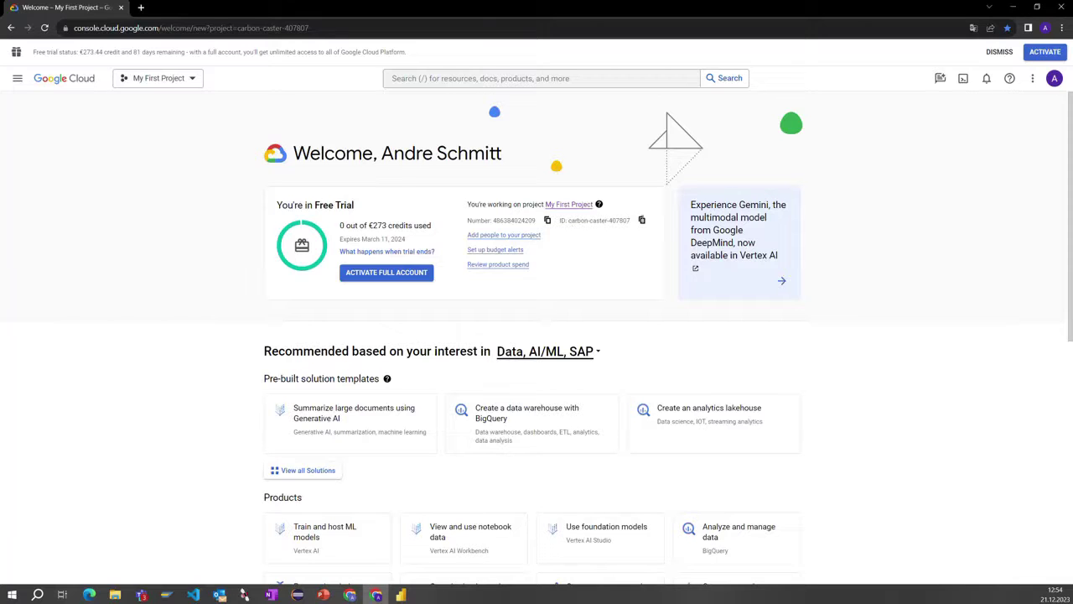
{"action": "left_click", "coordinate": [641, 220]}
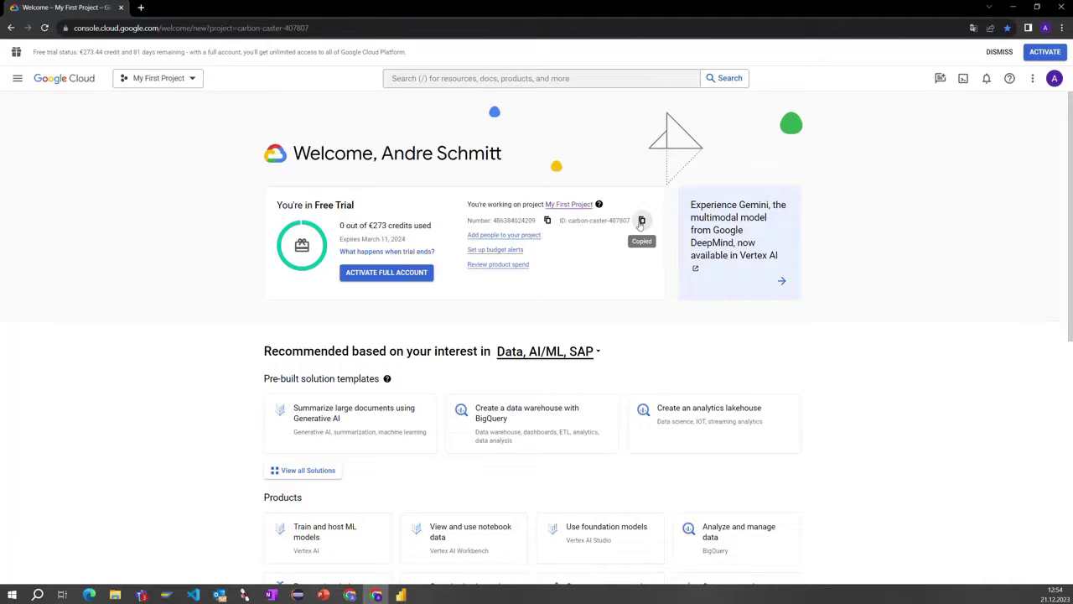
{"action": "left_click", "coordinate": [578, 209]}
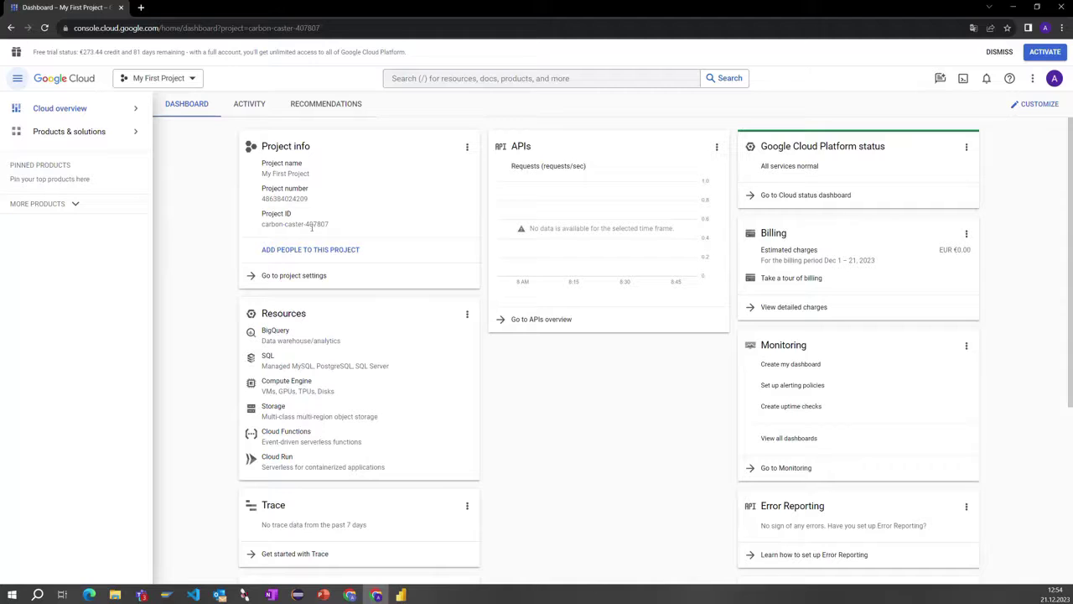
Return to Power BI Desktop, paste the copied project ID into the Project ID field and confirm the BigQuery connection settings.
{"action": "left_click", "coordinate": [402, 595]}
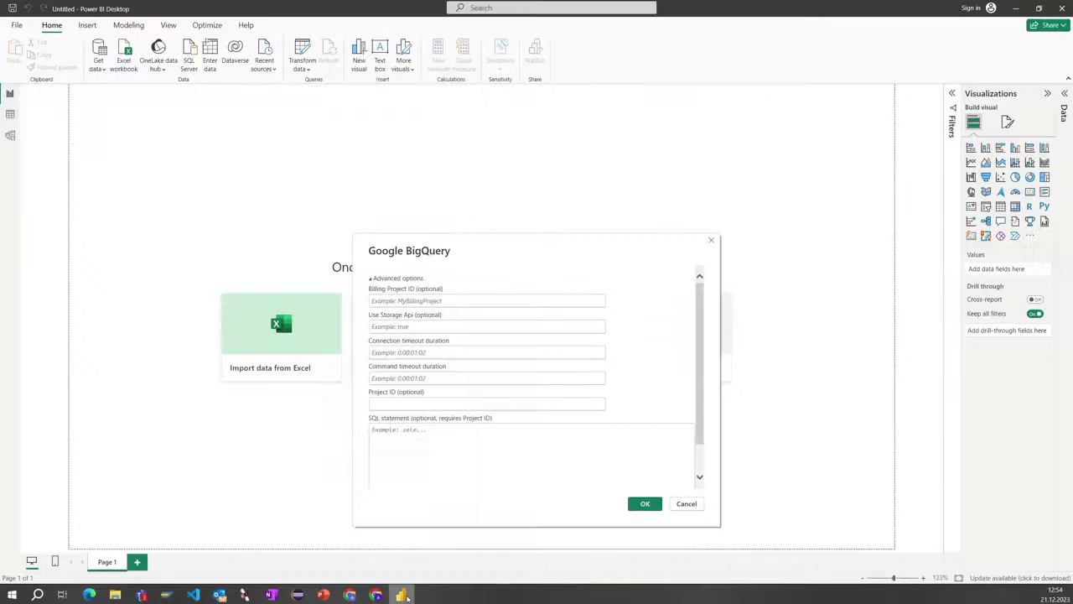
{"action": "left_click", "coordinate": [425, 404]}
{"action": "left_click", "coordinate": [426, 404]}
{"action": "key", "text": "ctrl+v"}
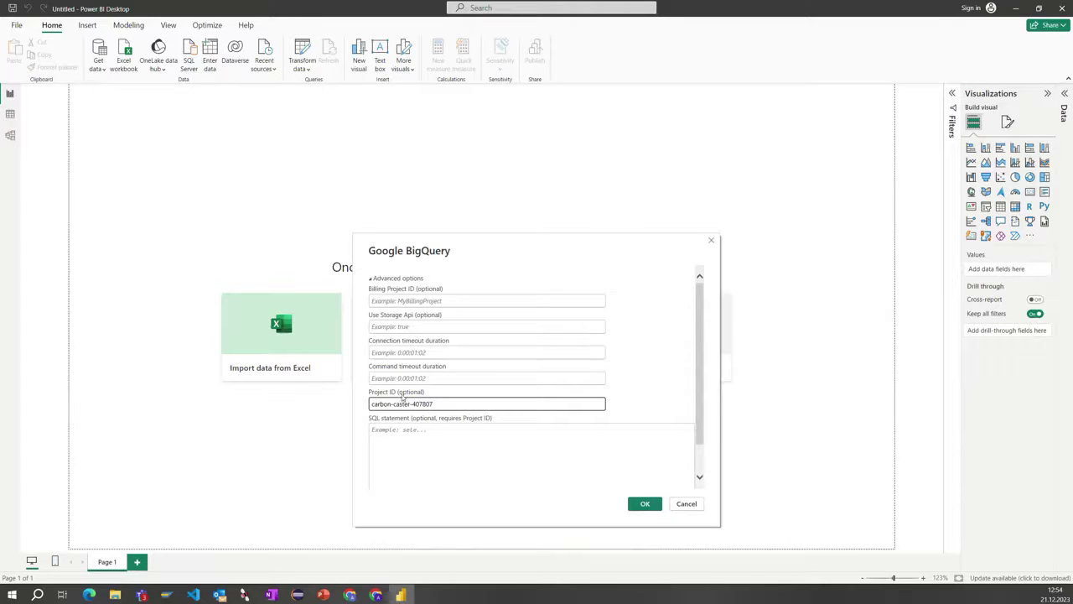
{"action": "left_click", "coordinate": [640, 503]}
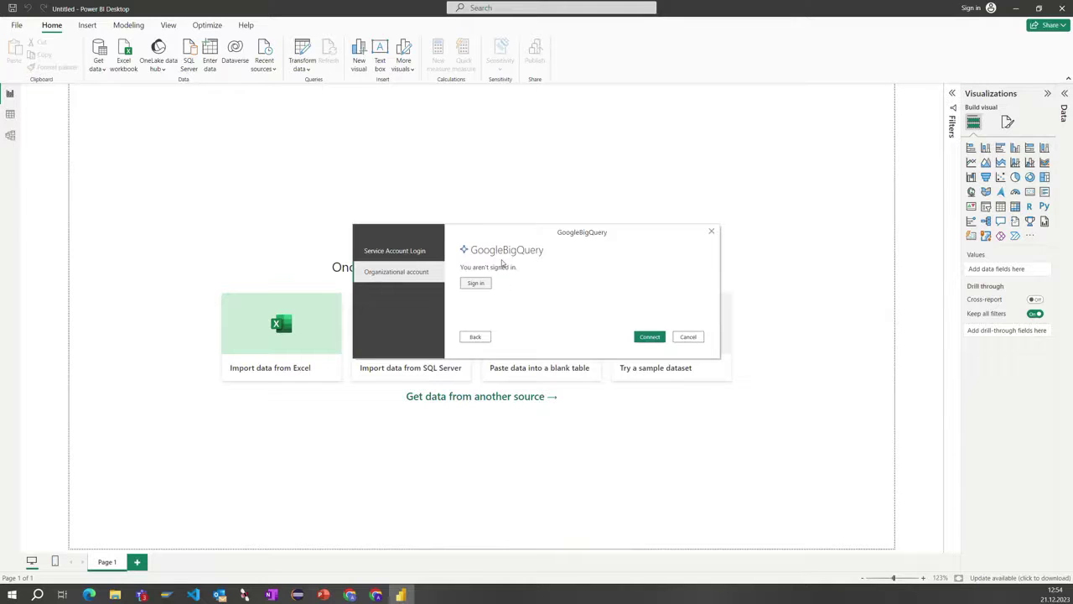
Compare the two sign-in methods and choose Service Account Login for the BigQuery connection.
{"action": "left_click", "coordinate": [414, 252]}
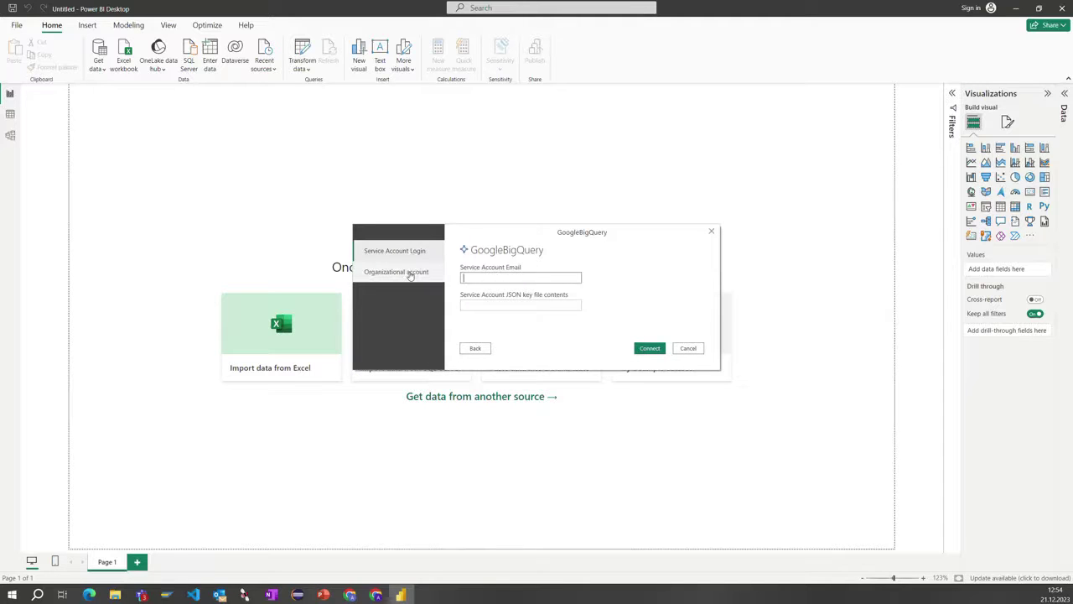
{"action": "left_click", "coordinate": [411, 275]}
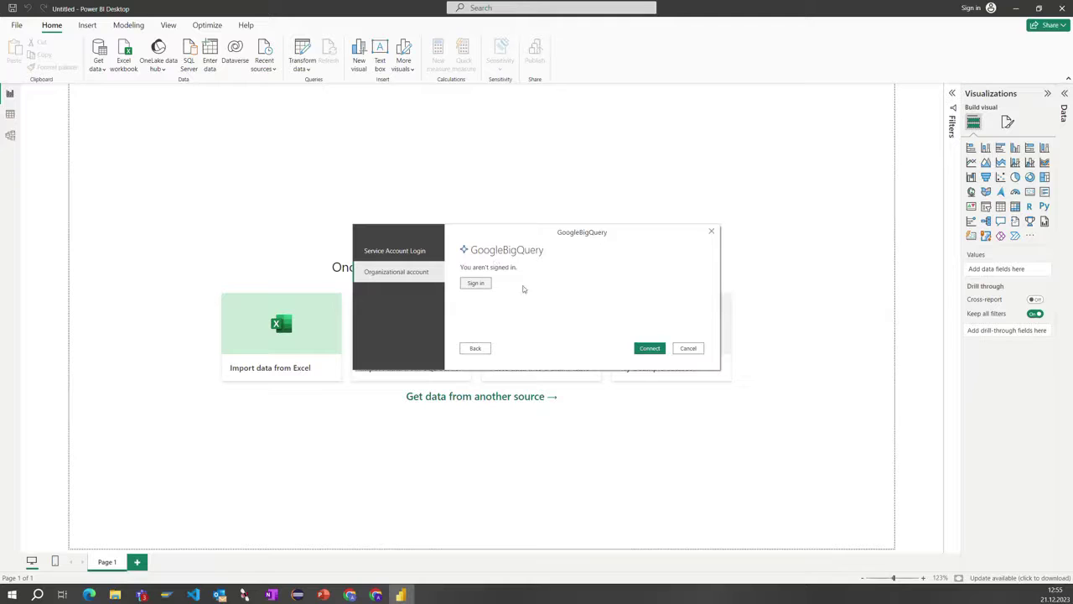
{"action": "left_click", "coordinate": [411, 252]}
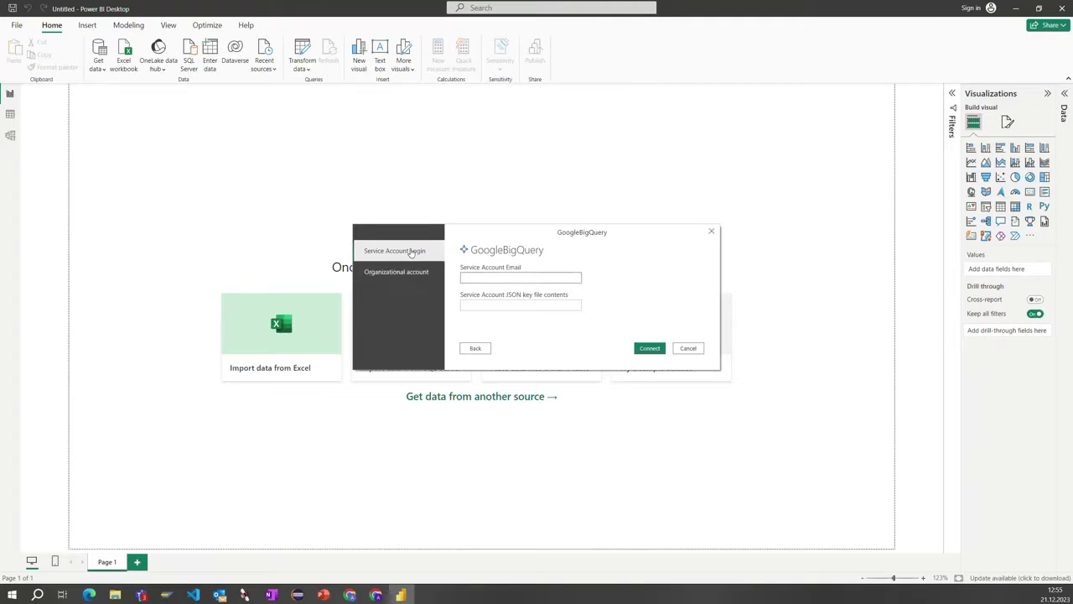
{"action": "left_click", "coordinate": [508, 276]}
{"action": "left_click", "coordinate": [519, 305]}
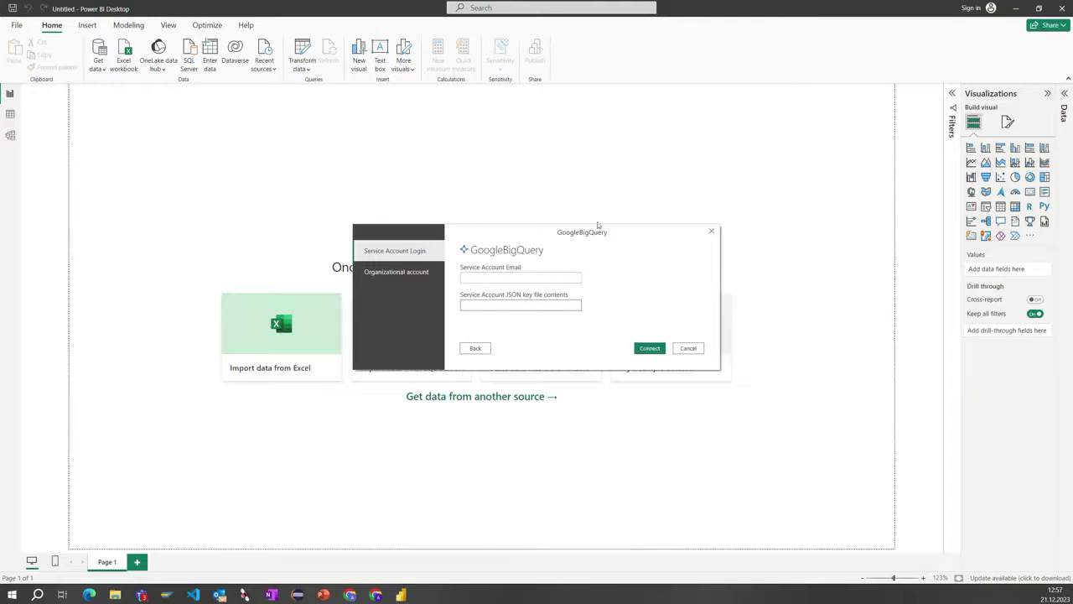
{"action": "left_click", "coordinate": [509, 277]}
{"action": "left_click", "coordinate": [506, 302]}
Switch to the Google Cloud console, open the Service Accounts list from the project settings and copy the service account's email.
{"action": "mouse_move", "coordinate": [377, 595]}
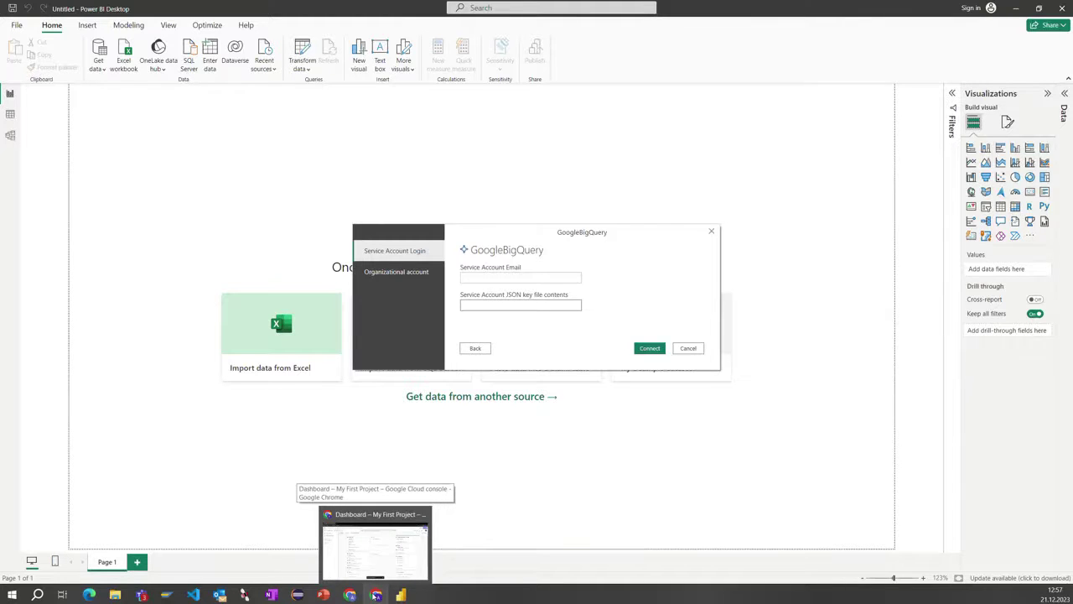
{"action": "left_click", "coordinate": [377, 595]}
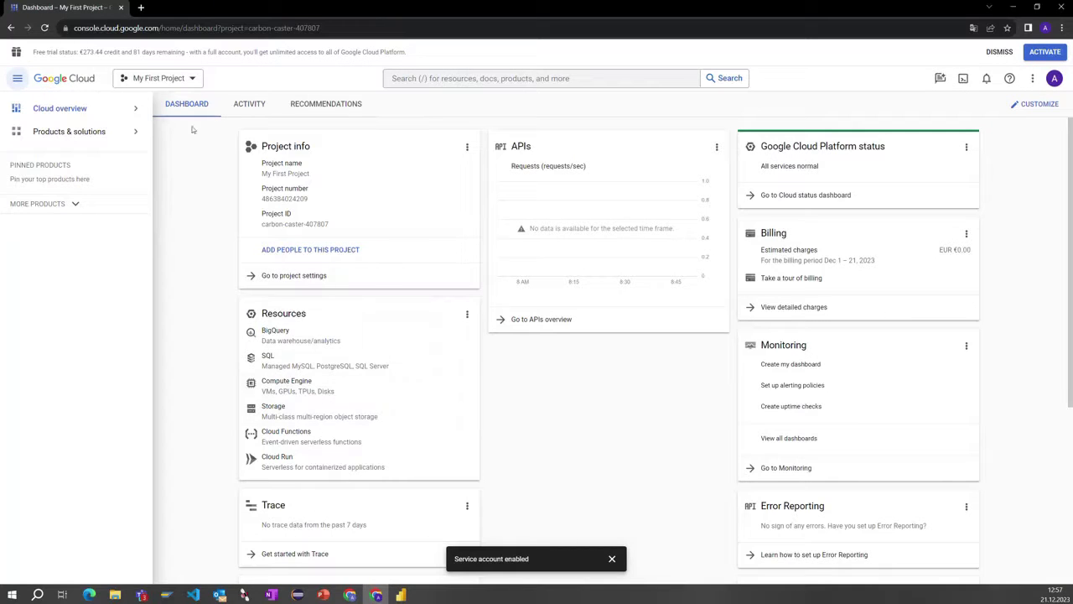
{"action": "left_click", "coordinate": [303, 283]}
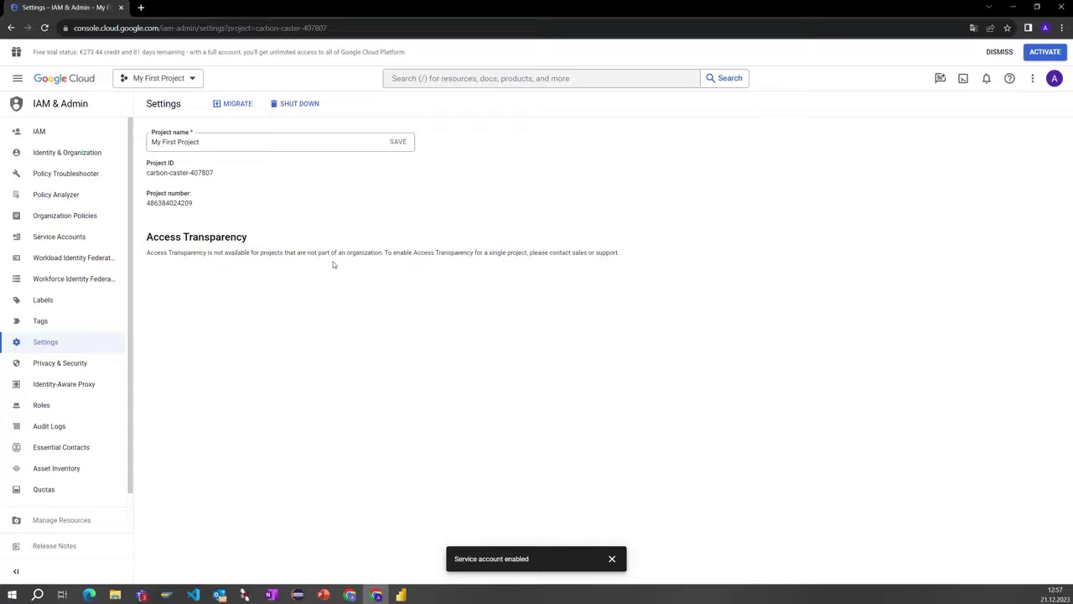
{"action": "left_click", "coordinate": [77, 241]}
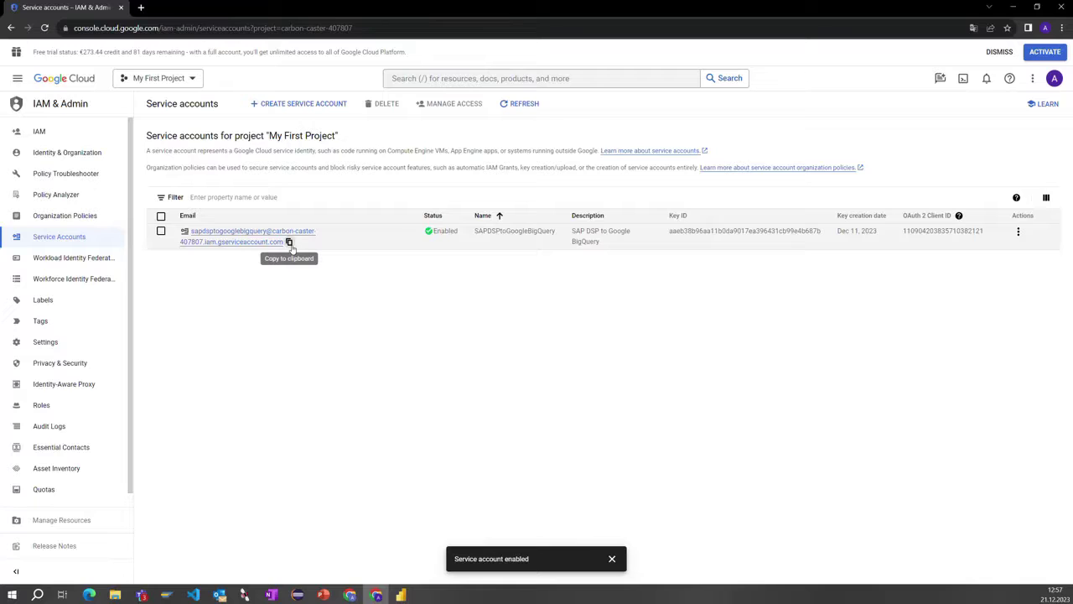
{"action": "left_click", "coordinate": [289, 244]}
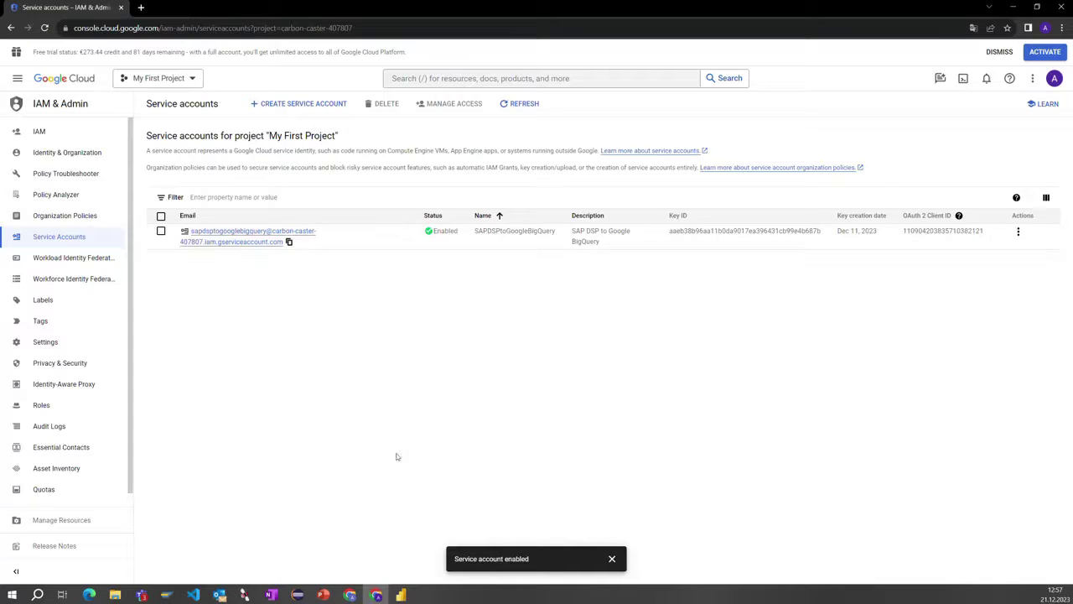
Return to Power BI Desktop and paste the copied address into the Service Account Email field.
{"action": "left_click", "coordinate": [401, 595]}
{"action": "left_click", "coordinate": [501, 281]}
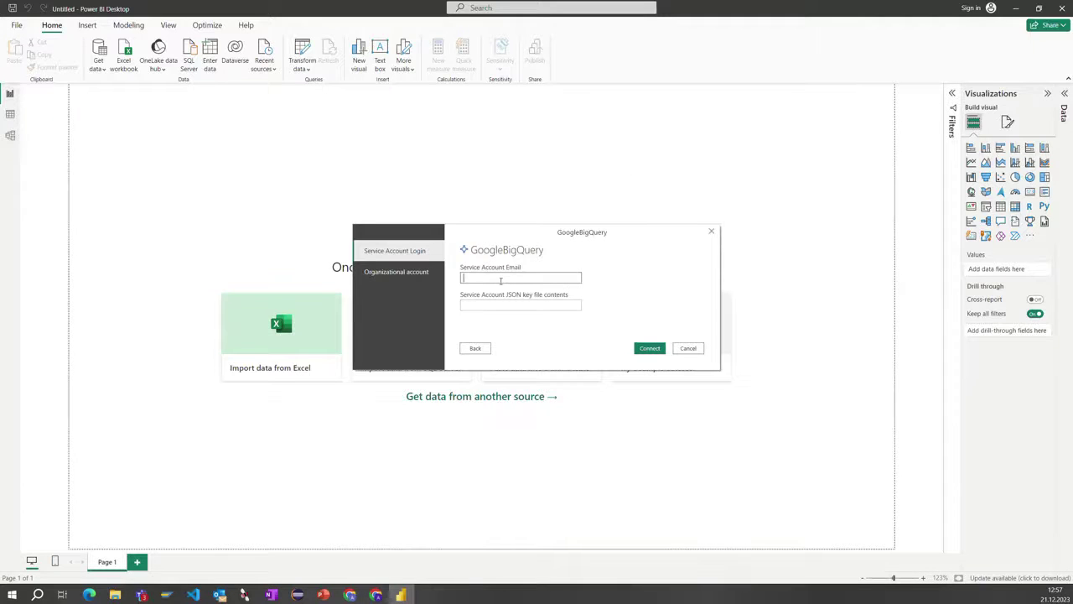
{"action": "key", "text": "ctrl+v"}
{"action": "left_click", "coordinate": [516, 304]}
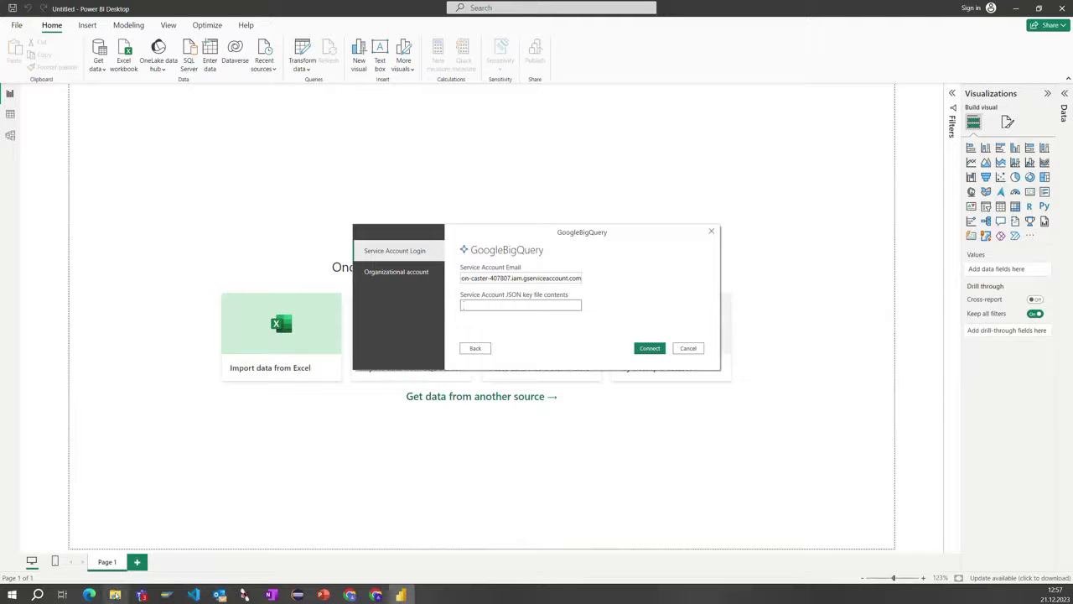
Switch to File Explorer and open the service account's JSON key file from the Downloads > Videos folder in Notepad++.
{"action": "mouse_move", "coordinate": [115, 594]}
{"action": "mouse_move", "coordinate": [127, 547]}
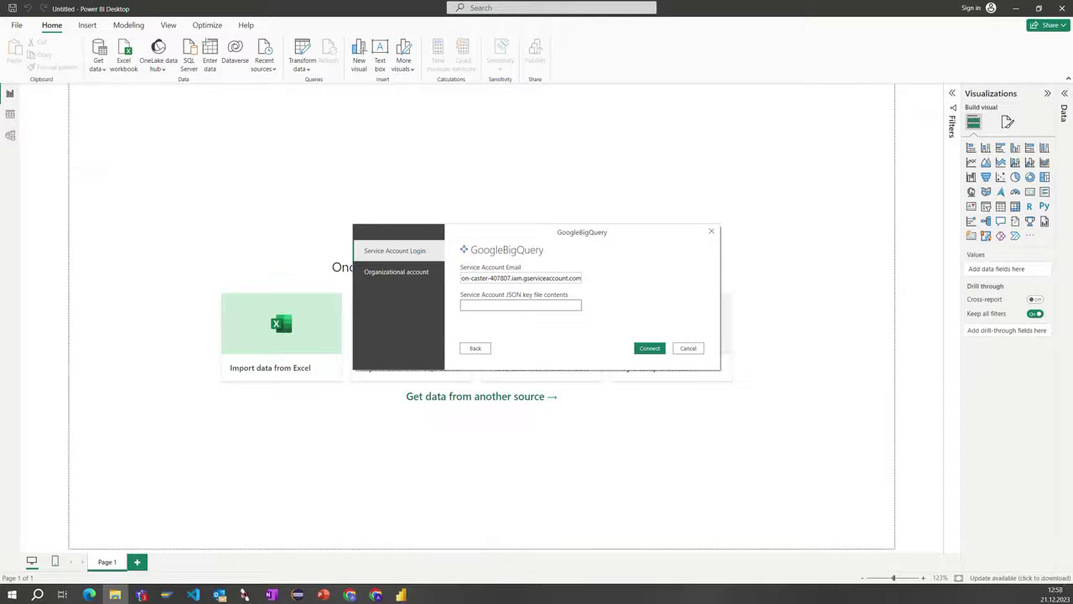
{"action": "left_click", "coordinate": [115, 594]}
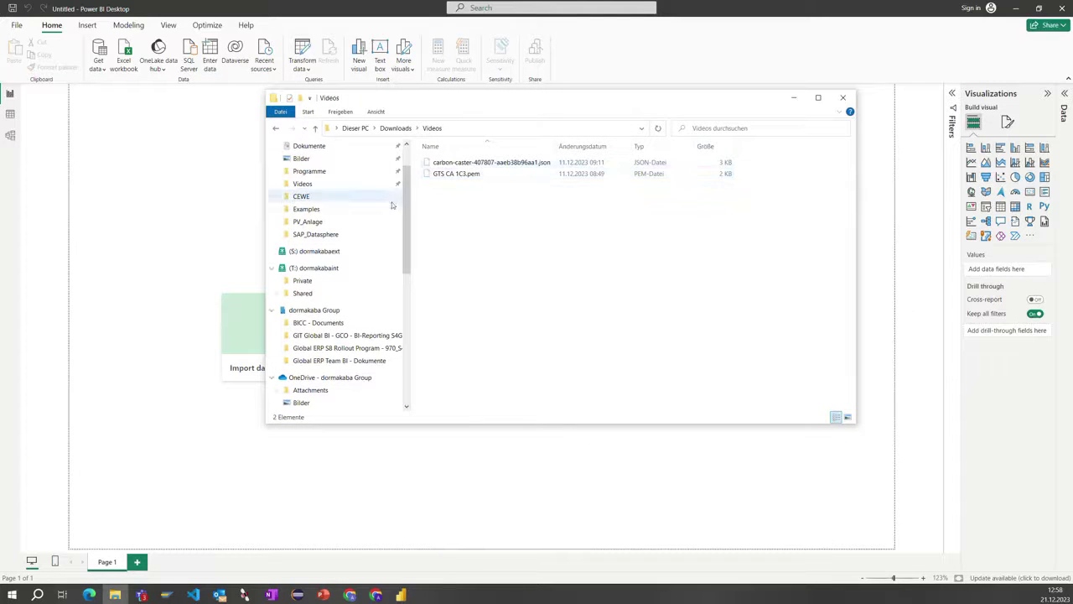
{"action": "left_click", "coordinate": [272, 309]}
{"action": "scroll", "coordinate": [343, 262], "scroll_direction": "up", "scroll_amount": 2}
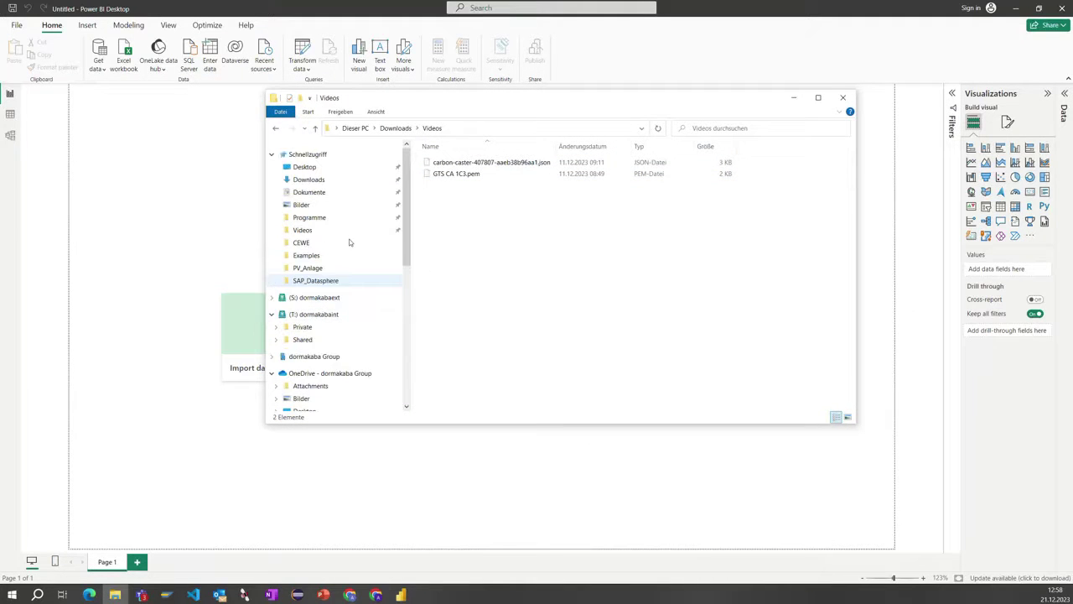
{"action": "right_click", "coordinate": [448, 166]}
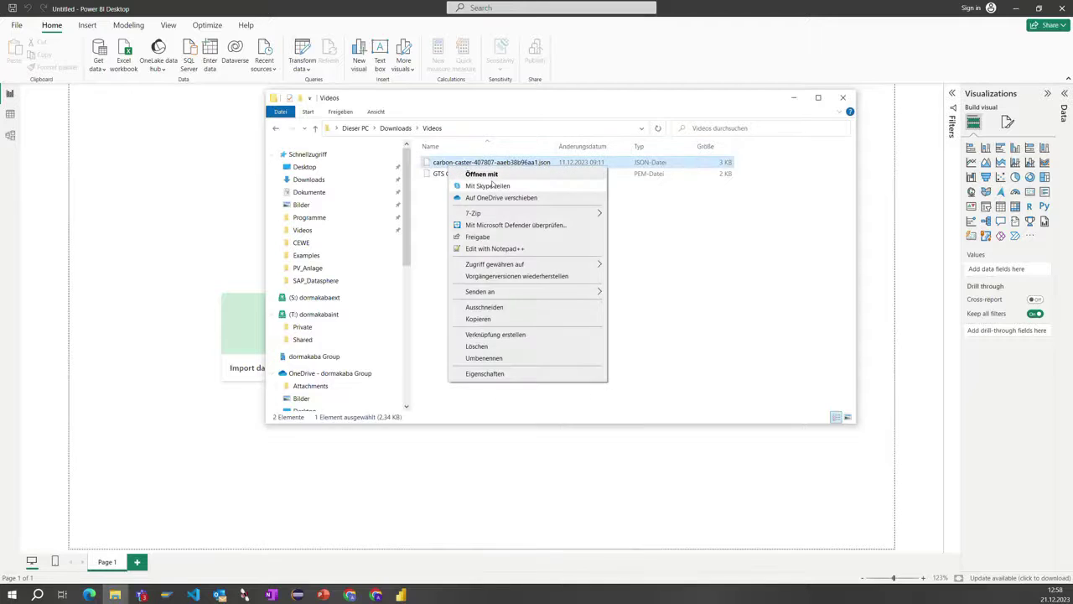
{"action": "left_click", "coordinate": [495, 248]}
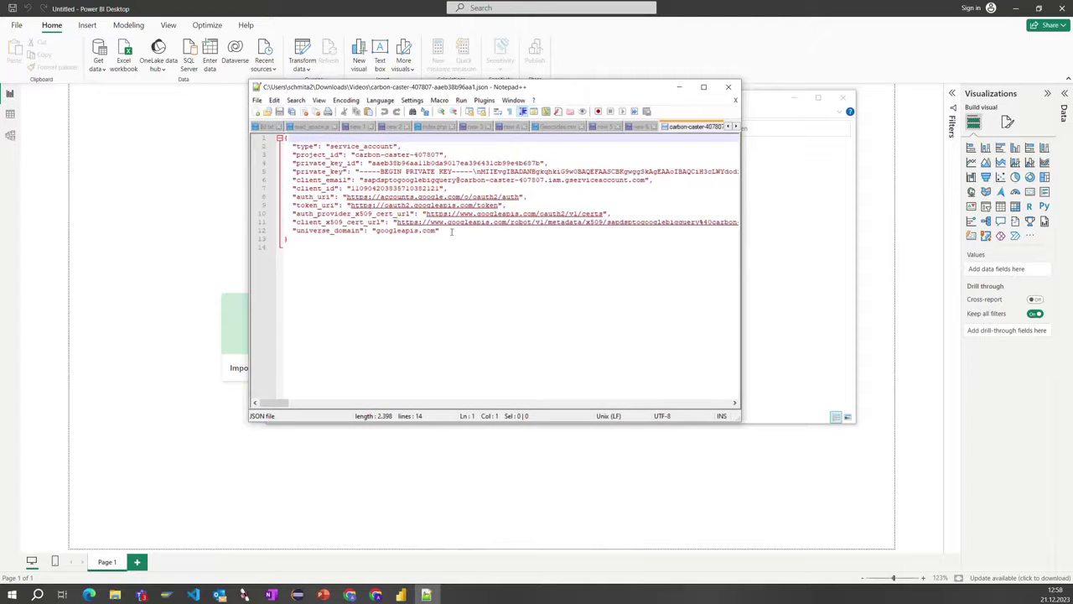
Copy the entire contents of the key file and paste them into Power BI's Service Account JSON key file contents field.
{"action": "left_click_drag", "start_coordinate": [321, 241], "coordinate": [285, 137]}
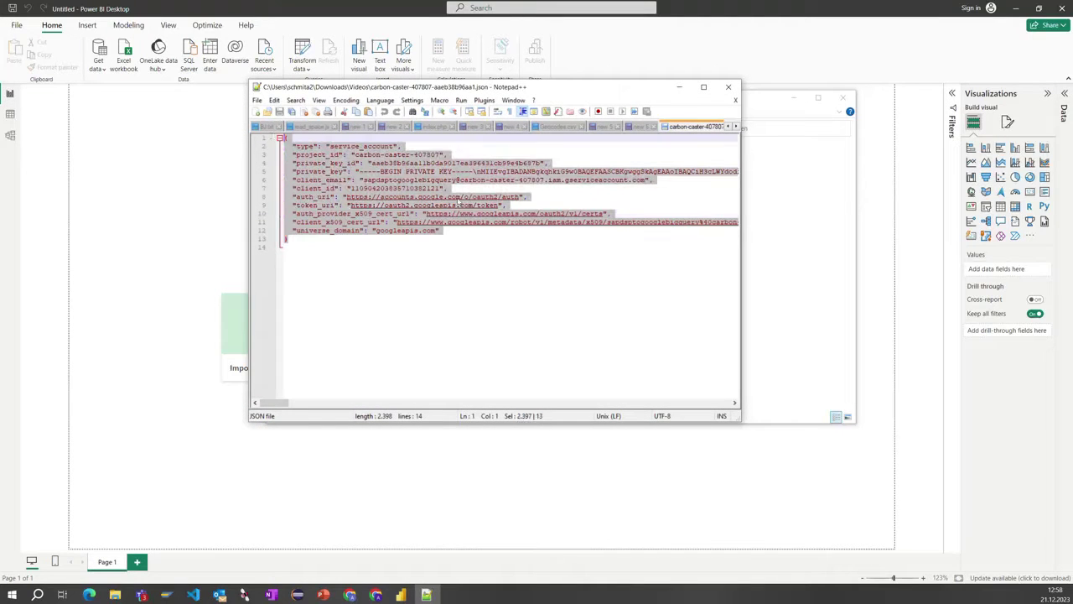
{"action": "left_click", "coordinate": [733, 86]}
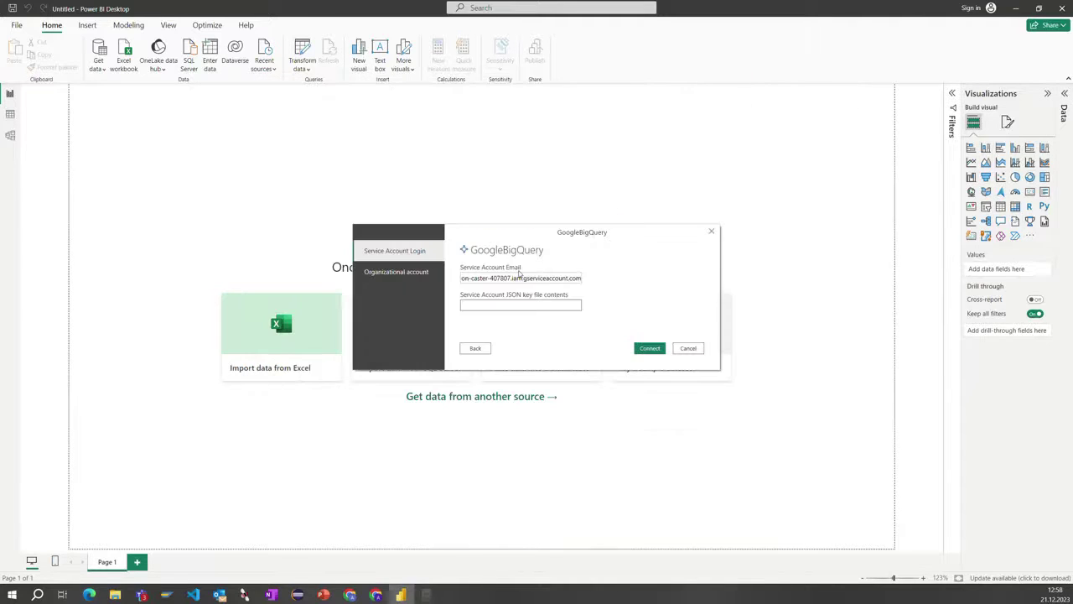
{"action": "left_click", "coordinate": [523, 303]}
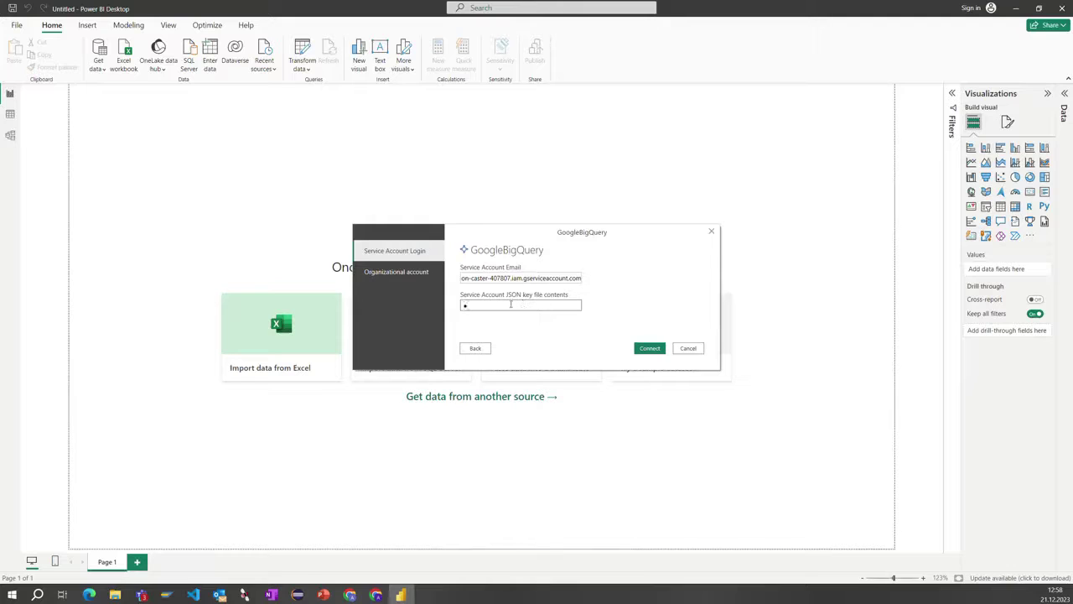
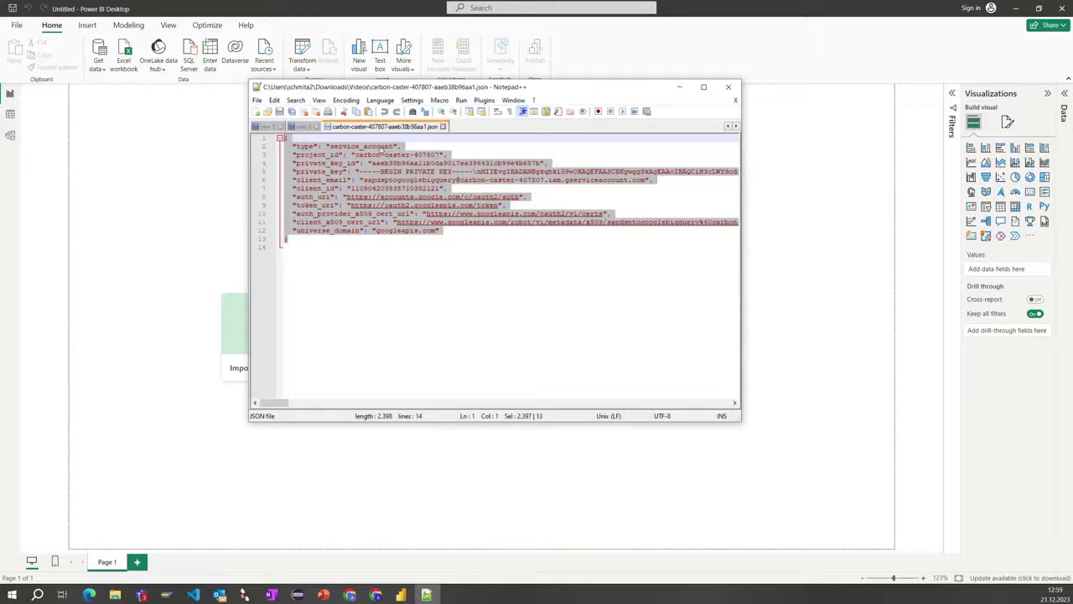
Remove the line breaks before the type, project_id, private_key_id and private_key entries so they join the opening brace on the first line.
{"action": "left_click", "coordinate": [319, 139]}
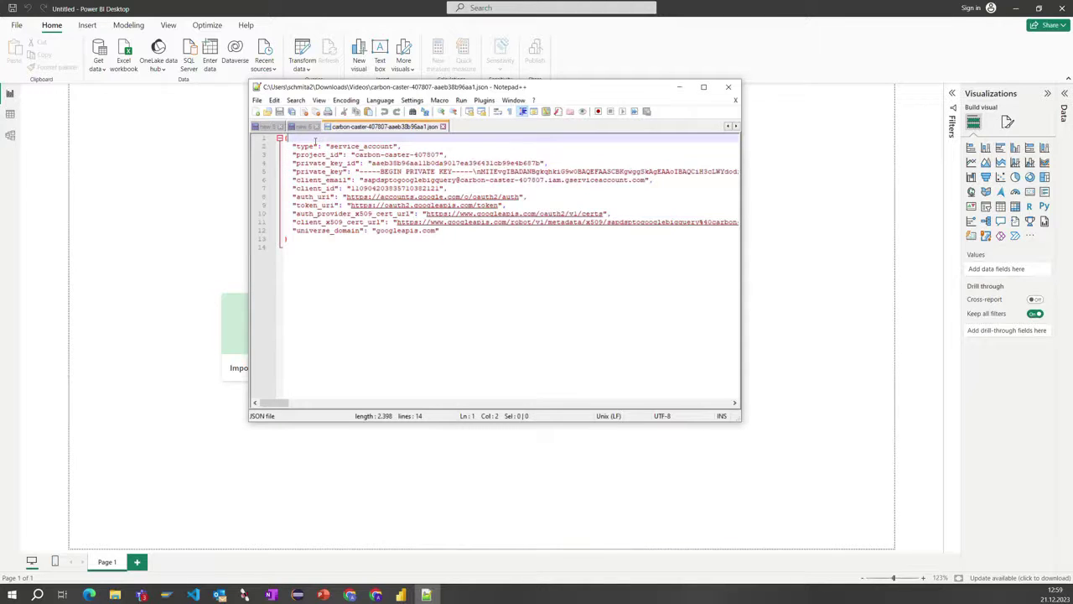
{"action": "key", "text": "Delete"}
{"action": "key", "text": "End"}
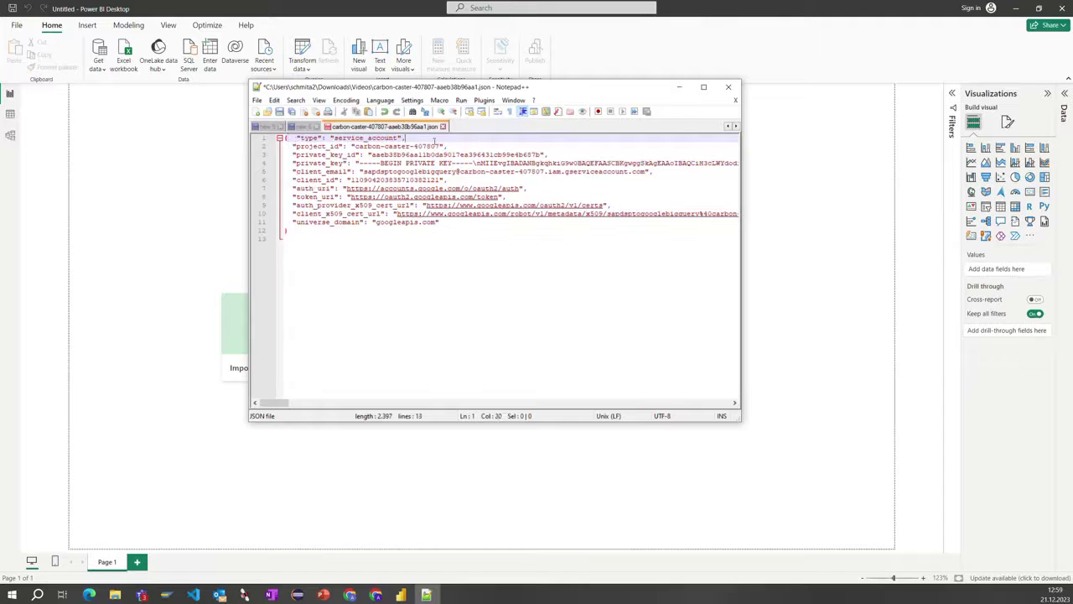
{"action": "key", "text": "Delete"}
{"action": "key", "text": "Delete"}
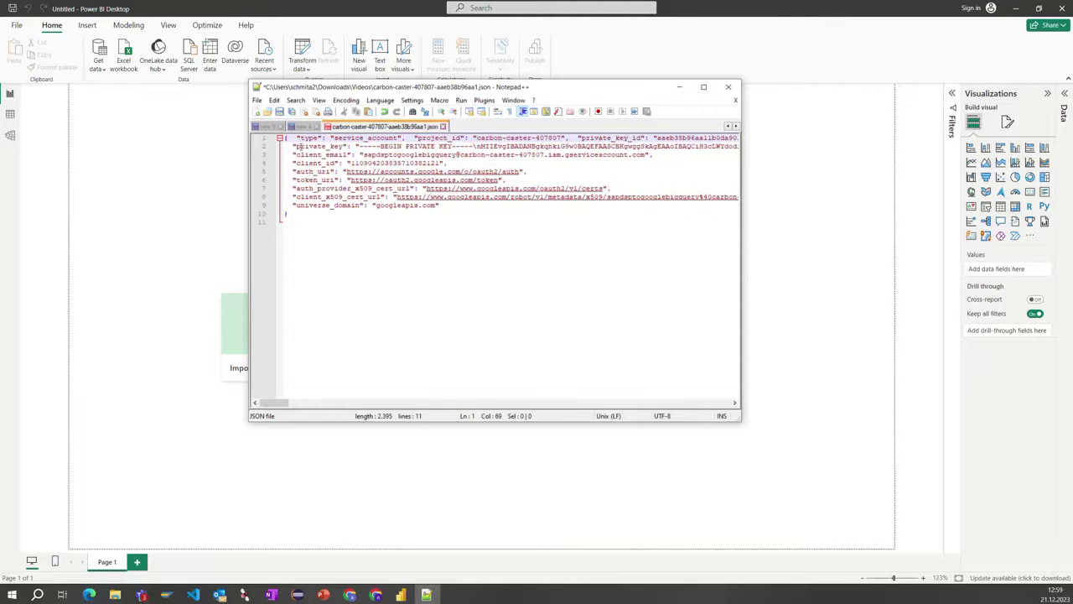
{"action": "left_click", "coordinate": [292, 147]}
{"action": "key", "text": "BackSpace"}
{"action": "key", "text": "BackSpace"}
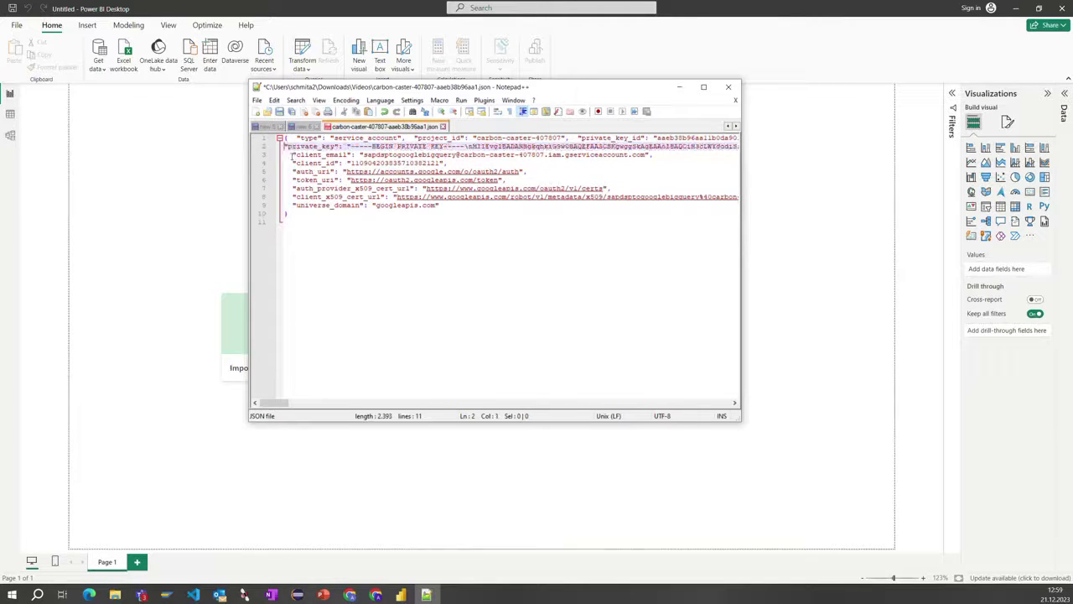
{"action": "key", "text": "BackSpace"}
Append the client_email line to the end of the first line, after the private_key value.
{"action": "left_click", "coordinate": [592, 146]}
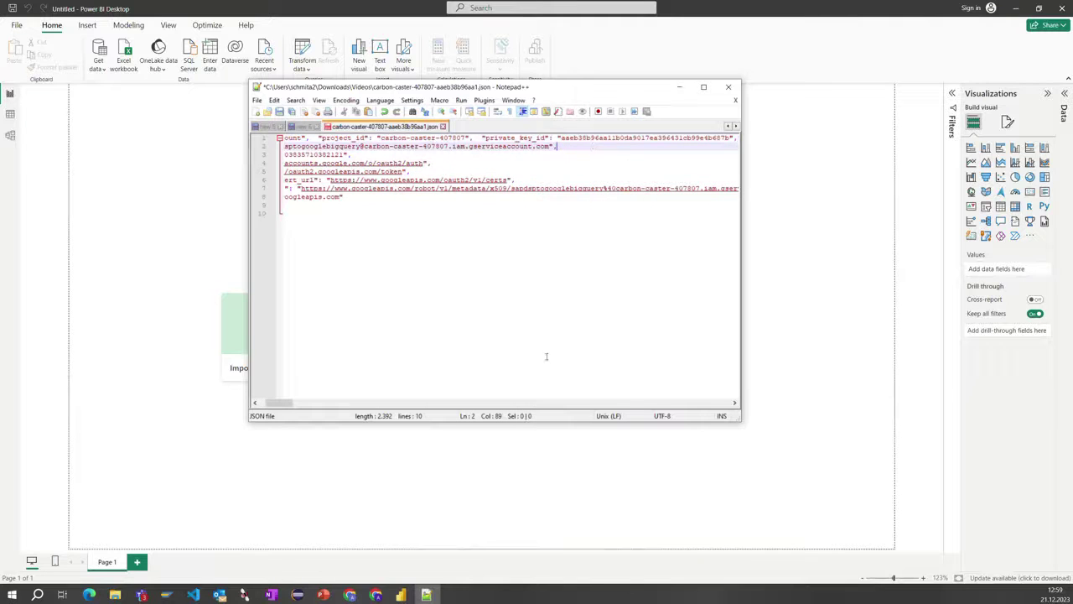
{"action": "left_click", "coordinate": [736, 139]}
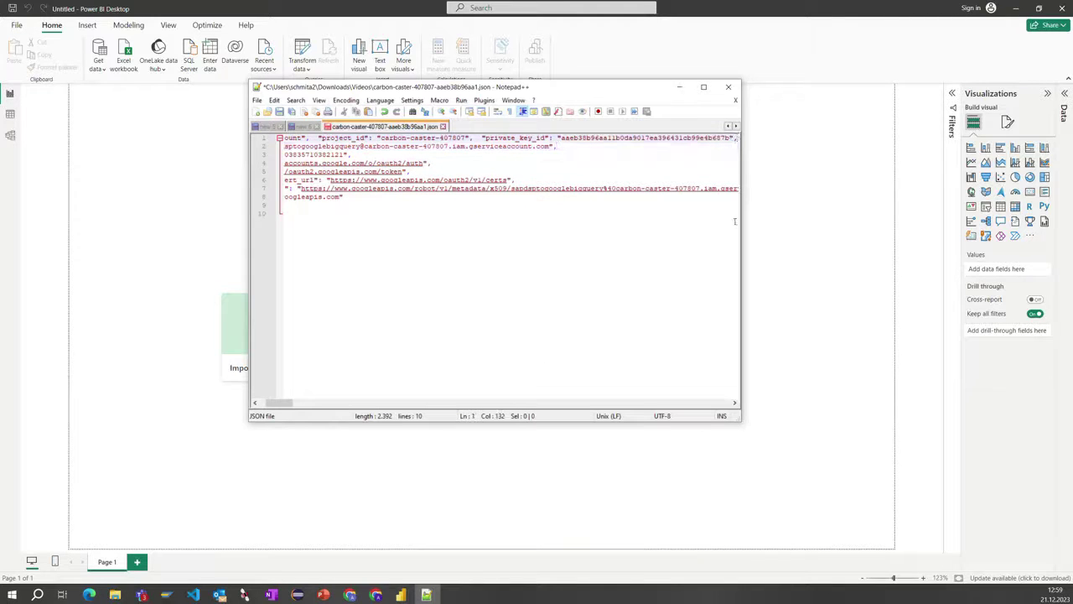
{"action": "key", "text": "Right"}
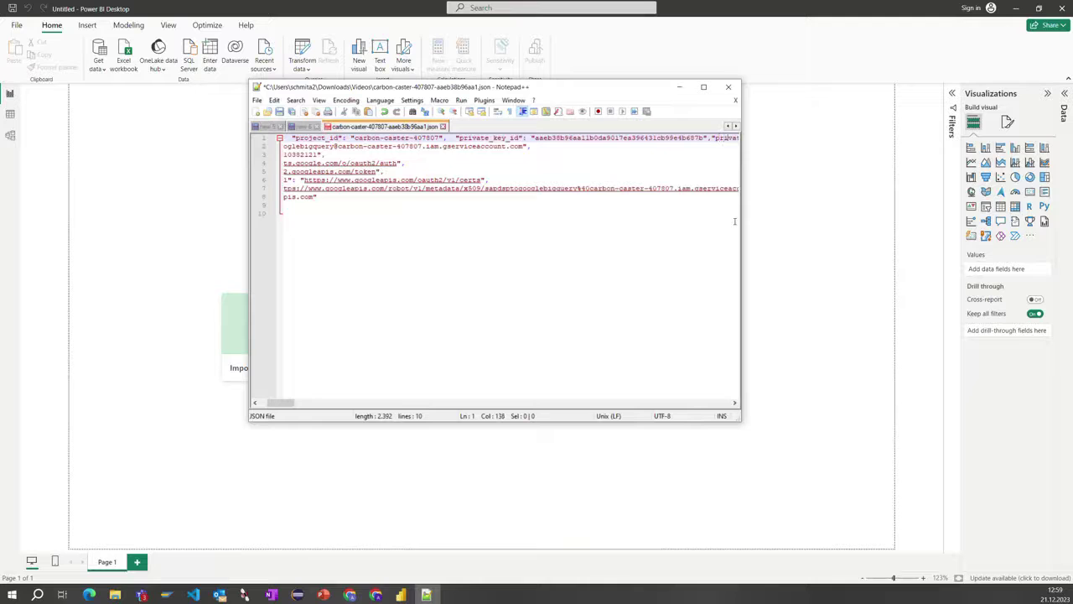
{"action": "key", "text": "Right"}
{"action": "key", "text": "Right"}
{"action": "key", "text": "Right"}
{"action": "key", "text": "Right"}
{"action": "key", "text": "Right"}
{"action": "key", "text": "Right"}
{"action": "key", "text": "Right"}
{"action": "key", "text": "Right"}
{"action": "key", "text": "Right"}
{"action": "key", "text": "Right"}
{"action": "key", "text": "Right"}
{"action": "key", "text": "Right"}
{"action": "key", "text": "Right"}
{"action": "key", "text": "Right"}
{"action": "key", "text": "Right"}
{"action": "key", "text": "Right"}
{"action": "key", "text": "Right"}
{"action": "key", "text": "Right"}
{"action": "key", "text": "Right"}
{"action": "key", "text": "Right"}
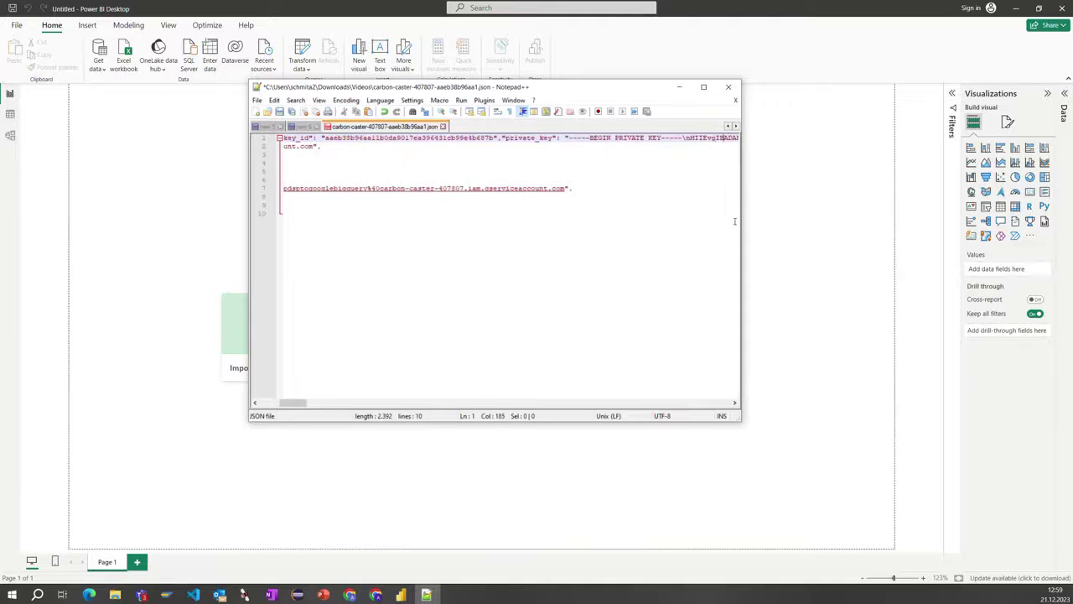
{"action": "key", "text": "Right"}
{"action": "key", "text": "Right"}
{"action": "key", "text": "Right"}
{"action": "key", "text": "Right"}
{"action": "key", "text": "Right"}
{"action": "key", "text": "Right"}
{"action": "key", "text": "Right"}
{"action": "key", "text": "Right"}
{"action": "key", "text": "Right"}
{"action": "key", "text": "Right"}
{"action": "key", "text": "Right"}
{"action": "key", "text": "Right"}
{"action": "key", "text": "Right"}
{"action": "key", "text": "Right"}
{"action": "key", "text": "Right"}
{"action": "key", "text": "Right"}
{"action": "key", "text": "Right"}
{"action": "key", "text": "Right"}
{"action": "key", "text": "Right"}
{"action": "key", "text": "Right"}
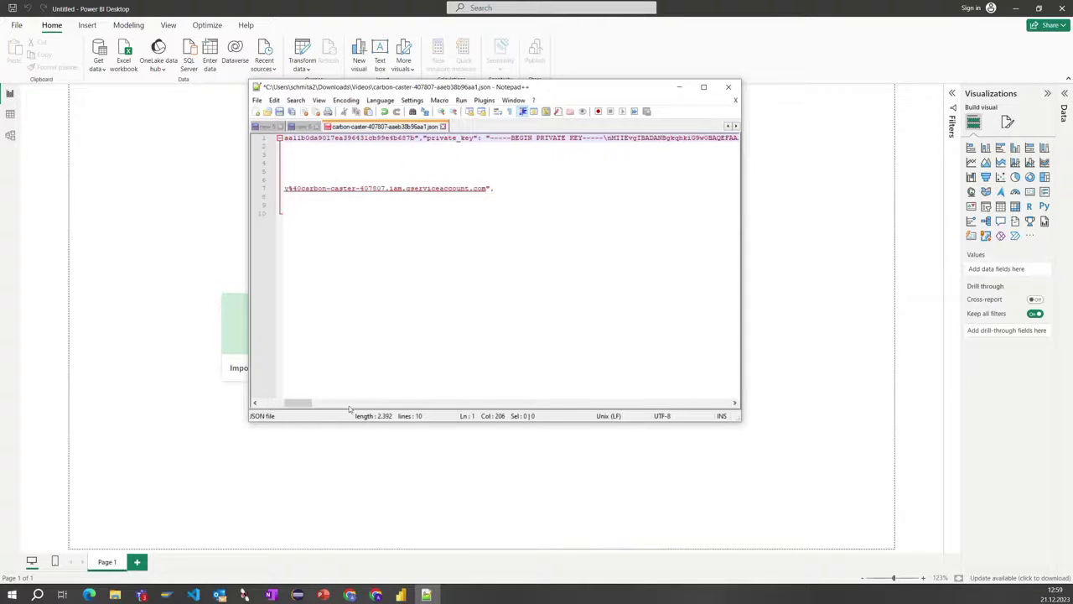
{"action": "left_click_drag", "start_coordinate": [299, 403], "coordinate": [718, 403]}
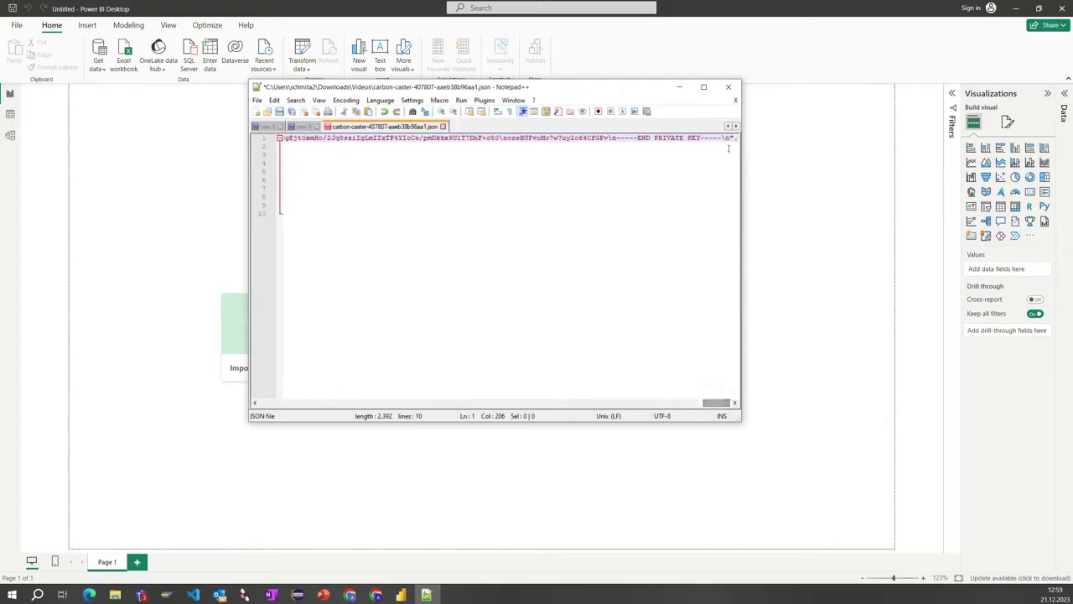
{"action": "left_click_drag", "start_coordinate": [728, 149], "coordinate": [738, 139]}
{"action": "left_click", "coordinate": [738, 139]}
{"action": "key", "text": "Delete"}
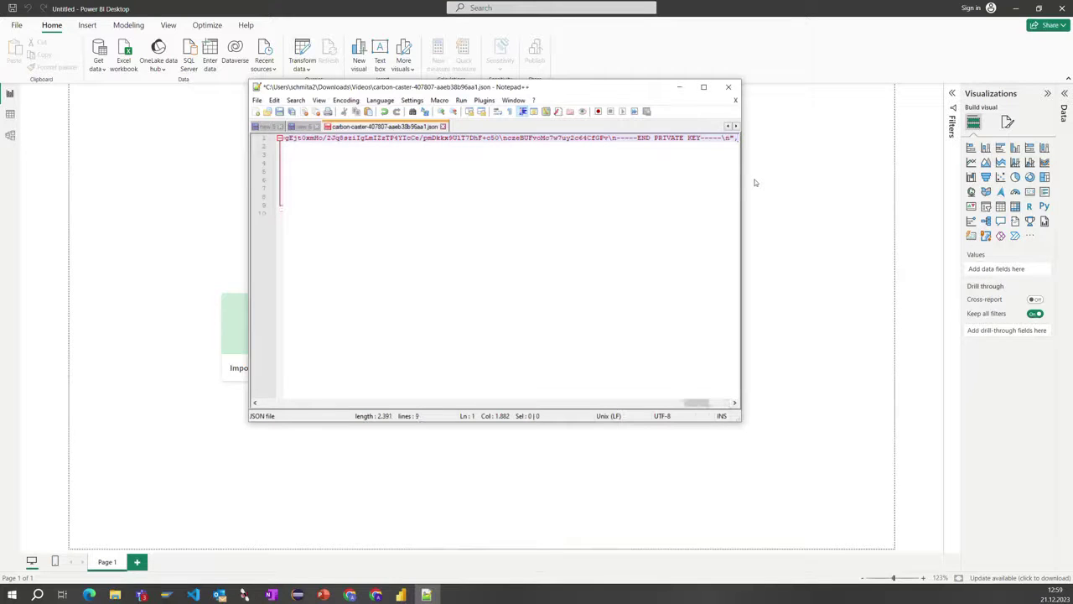
{"action": "key", "text": "Right"}
{"action": "key", "text": "Right"}
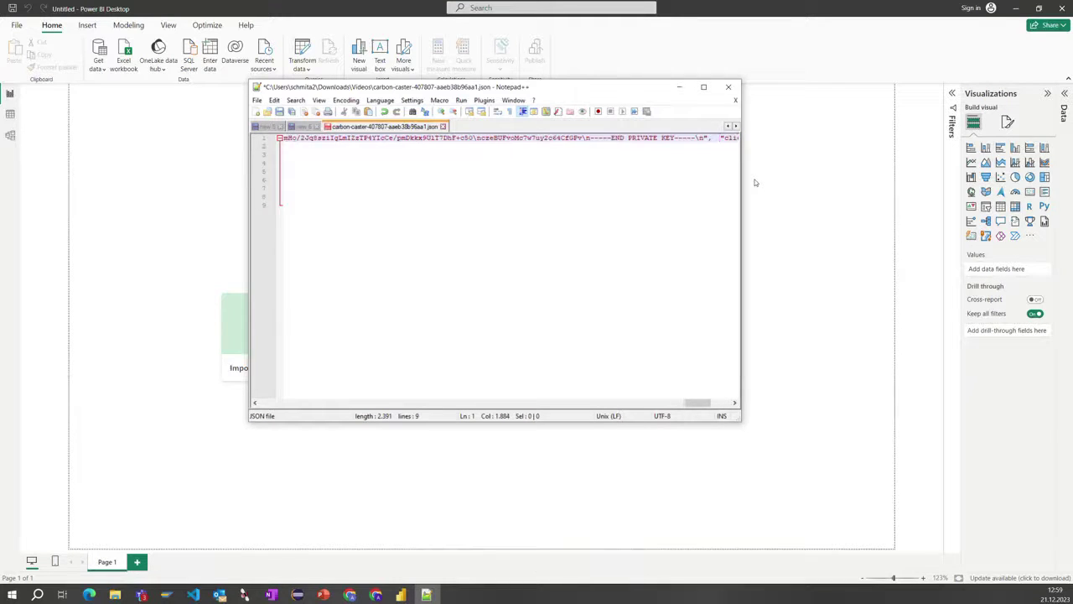
{"action": "key", "text": "Right"}
{"action": "key", "text": "Right"}
{"action": "key", "text": "Right"}
{"action": "key", "text": "Right"}
{"action": "key", "text": "Right"}
{"action": "key", "text": "Right"}
{"action": "key", "text": "Right"}
{"action": "key", "text": "Right"}
{"action": "key", "text": "Right"}
{"action": "key", "text": "Right"}
{"action": "key", "text": "Right"}
{"action": "key", "text": "Right"}
{"action": "key", "text": "Right"}
{"action": "key", "text": "Right"}
{"action": "key", "text": "Right"}
{"action": "key", "text": "Right"}
{"action": "key", "text": "Right"}
{"action": "key", "text": "Right"}
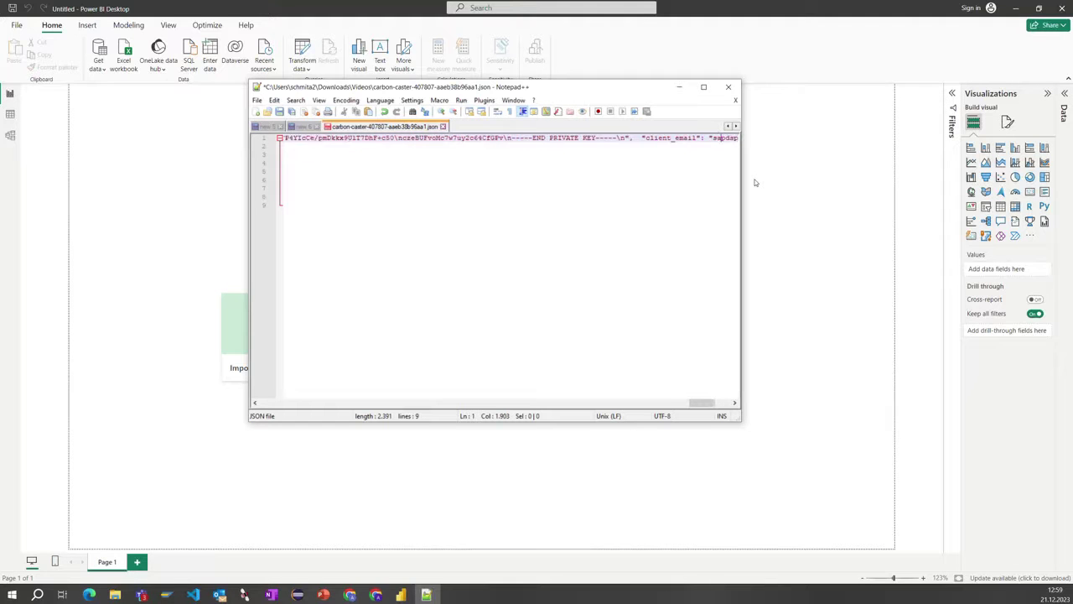
{"action": "key", "text": "shift+Right"}
{"action": "key", "text": "Right"}
{"action": "key", "text": "Right"}
{"action": "key", "text": "Right"}
{"action": "key", "text": "Right"}
{"action": "key", "text": "Right"}
{"action": "key", "text": "Right"}
{"action": "key", "text": "Right"}
{"action": "key", "text": "Right"}
{"action": "key", "text": "Right"}
{"action": "key", "text": "Right"}
{"action": "key", "text": "Right"}
{"action": "key", "text": "Right"}
{"action": "key", "text": "Right"}
{"action": "key", "text": "Right"}
{"action": "key", "text": "Right"}
{"action": "key", "text": "Right"}
{"action": "key", "text": "Right"}
{"action": "key", "text": "Right"}
{"action": "key", "text": "Right"}
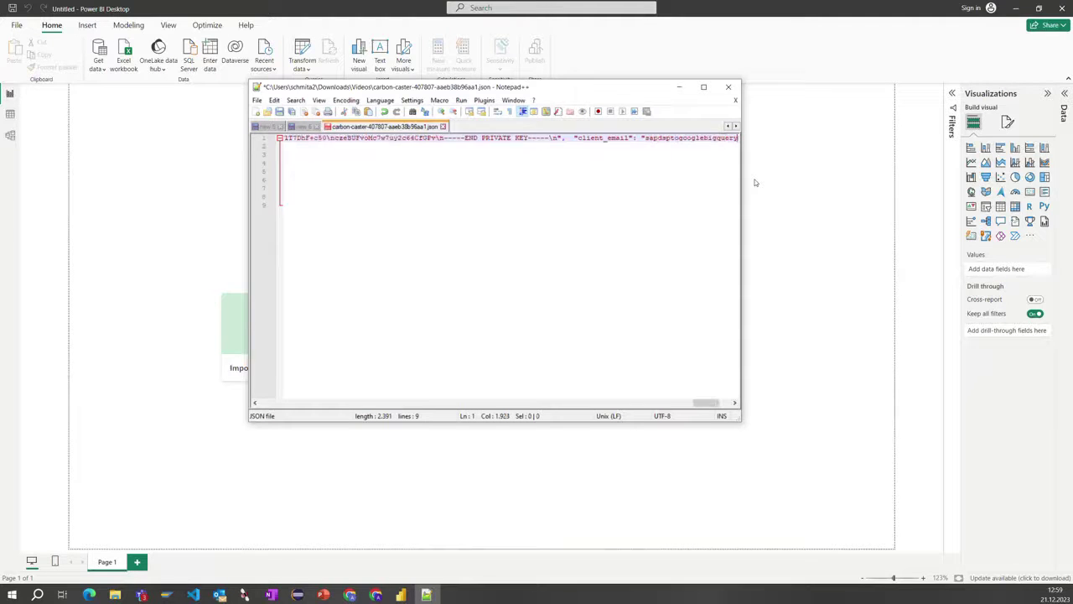
{"action": "key", "text": "Right"}
{"action": "key", "text": "Right"}
{"action": "key", "text": "Right"}
{"action": "key", "text": "Right"}
{"action": "key", "text": "Right"}
{"action": "key", "text": "Right"}
{"action": "key", "text": "Right"}
{"action": "key", "text": "Right"}
{"action": "key", "text": "Right"}
{"action": "key", "text": "Right"}
{"action": "key", "text": "Right"}
{"action": "key", "text": "Right"}
{"action": "key", "text": "Right"}
{"action": "key", "text": "Right"}
{"action": "key", "text": "Right"}
{"action": "key", "text": "Right"}
{"action": "key", "text": "Right"}
{"action": "key", "text": "Right"}
{"action": "key", "text": "Right"}
{"action": "key", "text": "Right"}
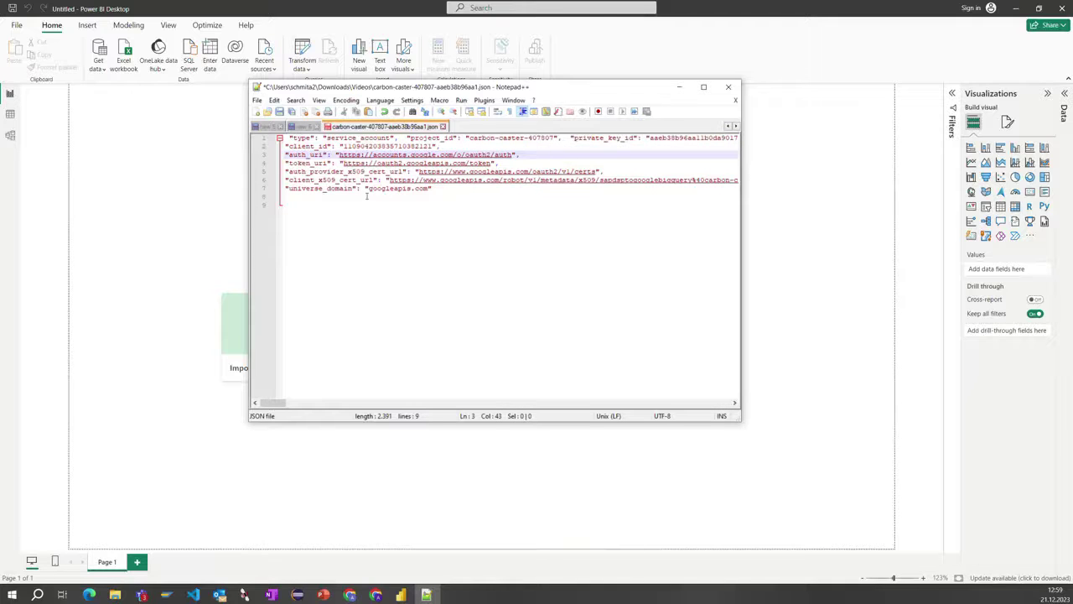
Join the closing brace to the universe_domain line and append that line to the client_x509_cert_url line.
{"action": "left_click", "coordinate": [377, 198]}
{"action": "left_click", "coordinate": [451, 189]}
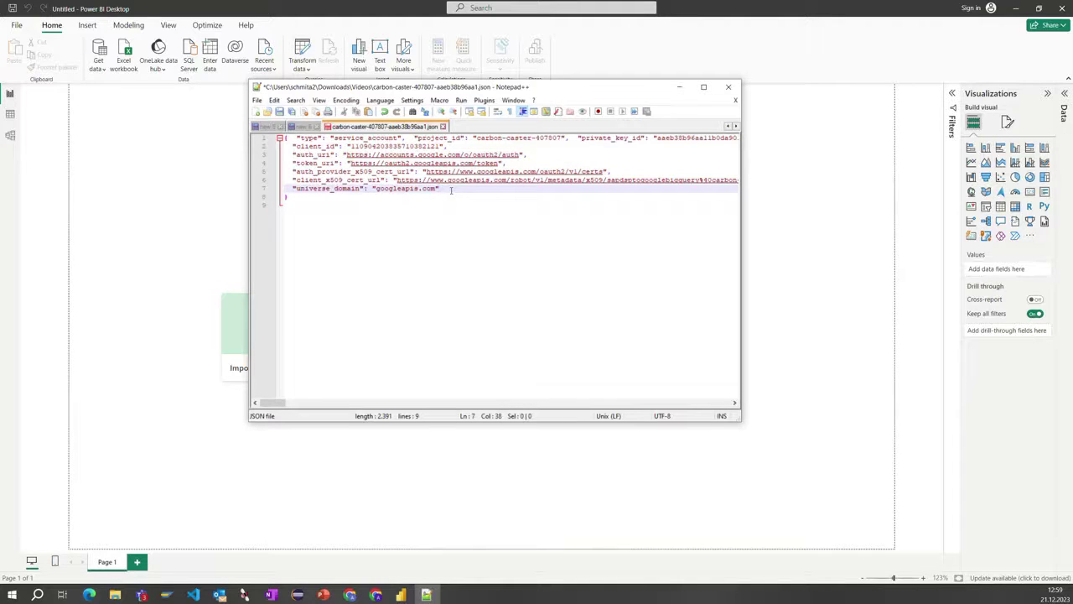
{"action": "key", "text": "BackSpace"}
{"action": "left_click", "coordinate": [288, 188]}
{"action": "key", "text": "BackSpace"}
{"action": "key", "text": "BackSpace"}
{"action": "key", "text": "BackSpace"}
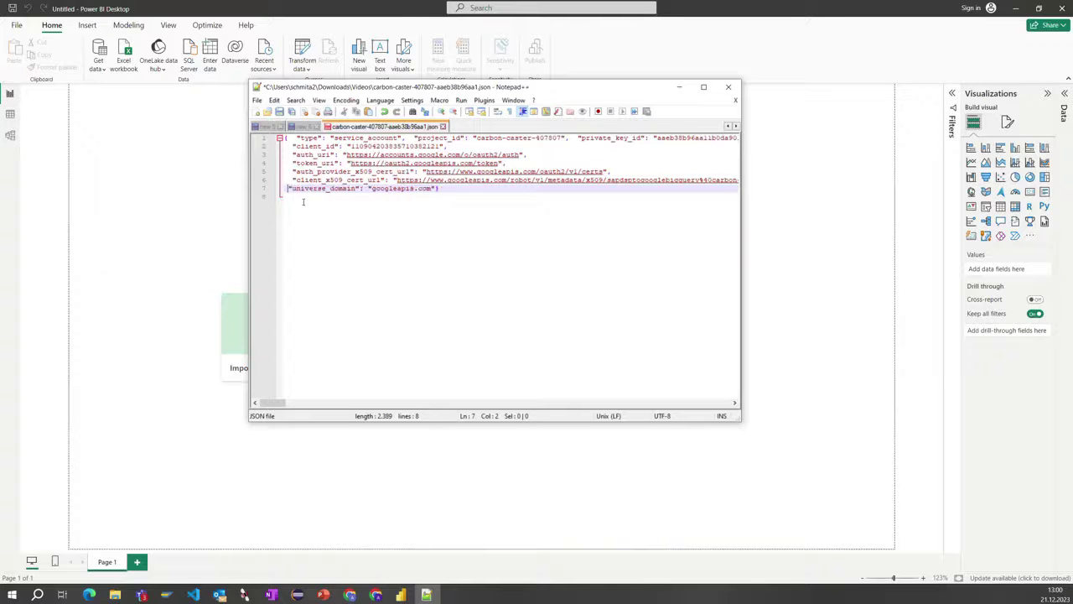
Join the client_id, auth_uri, token_uri, auth_provider_x509_cert_url and client_x509_cert_url entries into a single line.
{"action": "left_click", "coordinate": [473, 171]}
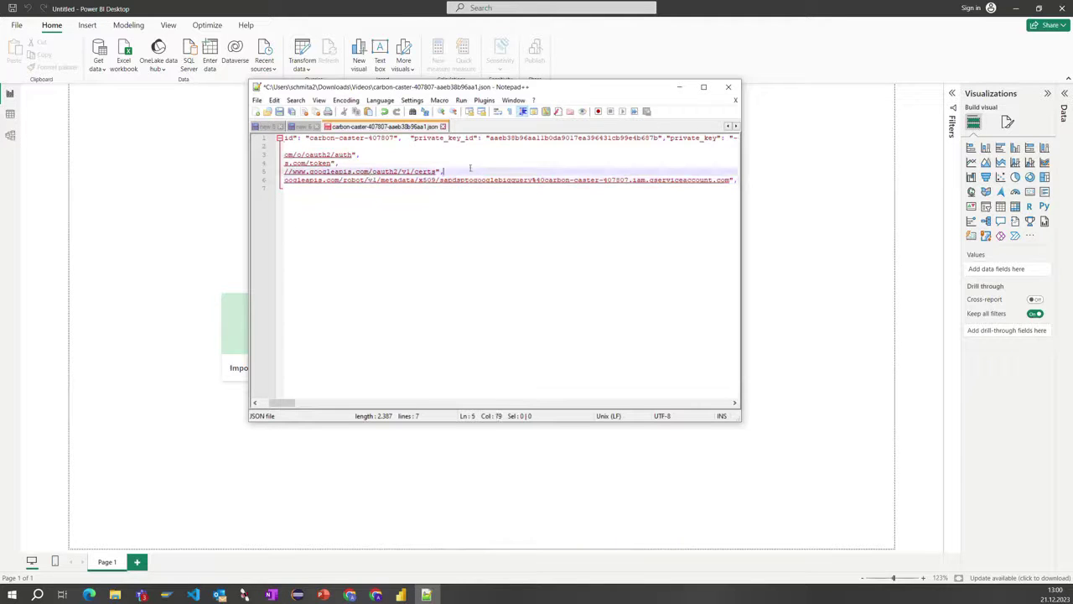
{"action": "key", "text": "Delete"}
{"action": "key", "text": "Delete"}
{"action": "left_click", "coordinate": [416, 159]}
{"action": "key", "text": "Delete"}
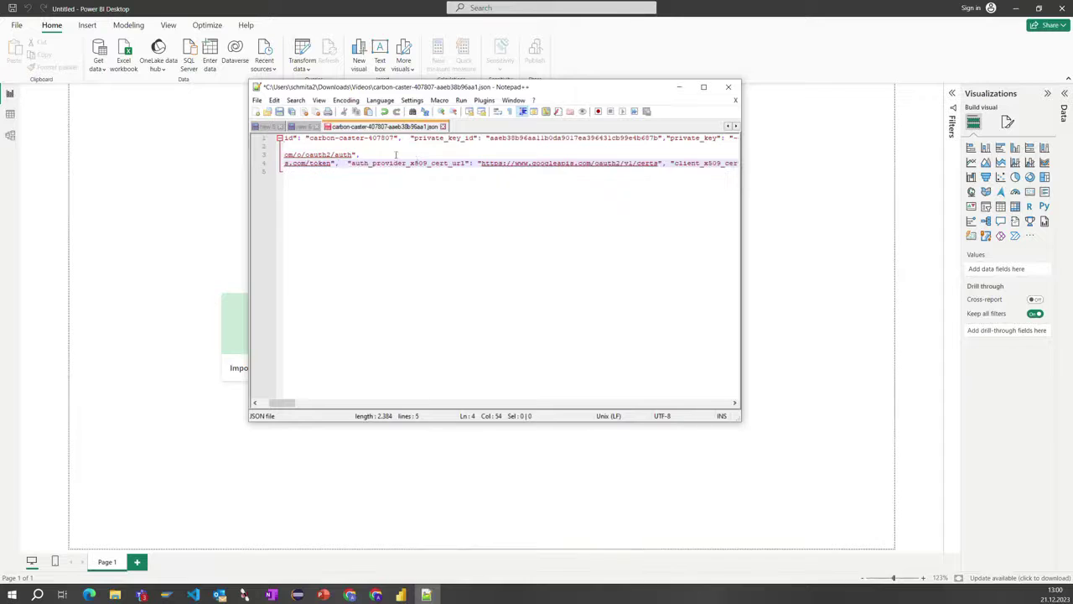
{"action": "left_click", "coordinate": [395, 155]}
{"action": "key", "text": "Delete"}
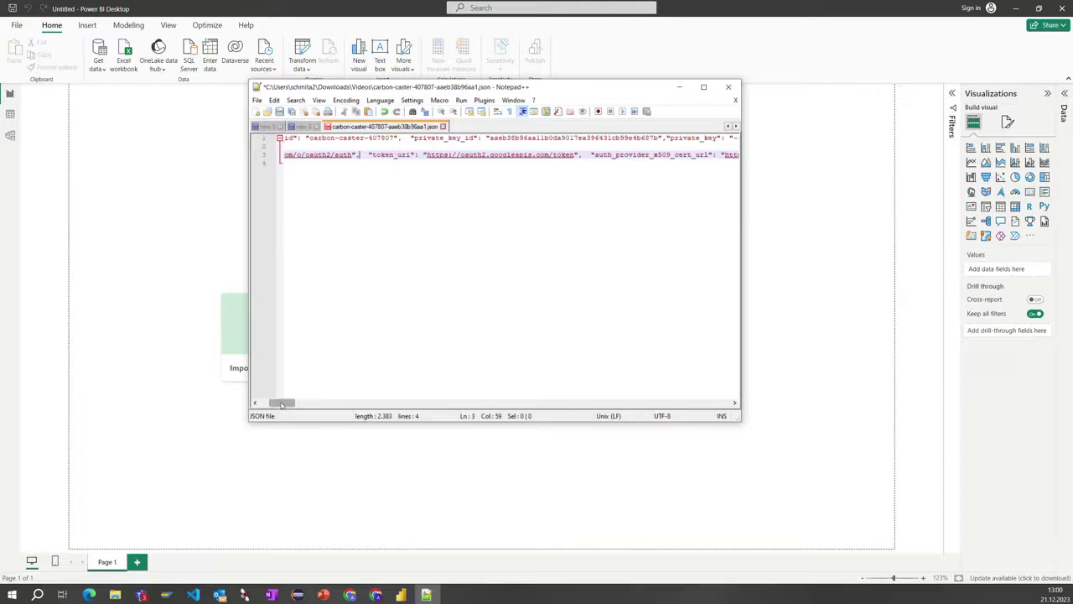
{"action": "left_click_drag", "start_coordinate": [284, 403], "coordinate": [272, 403]}
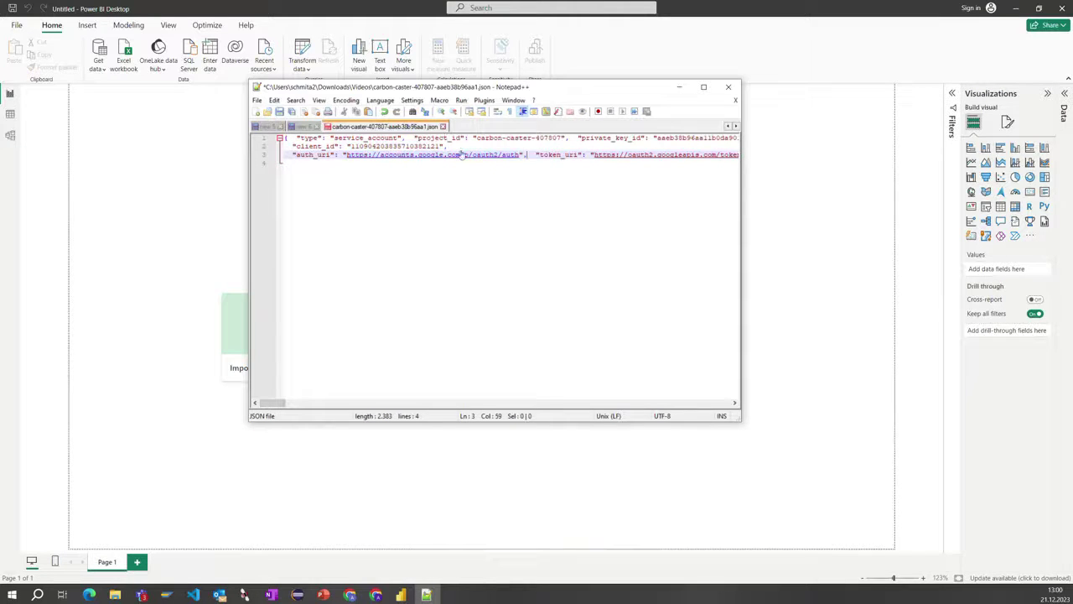
{"action": "left_click", "coordinate": [460, 146]}
{"action": "key", "text": "Delete"}
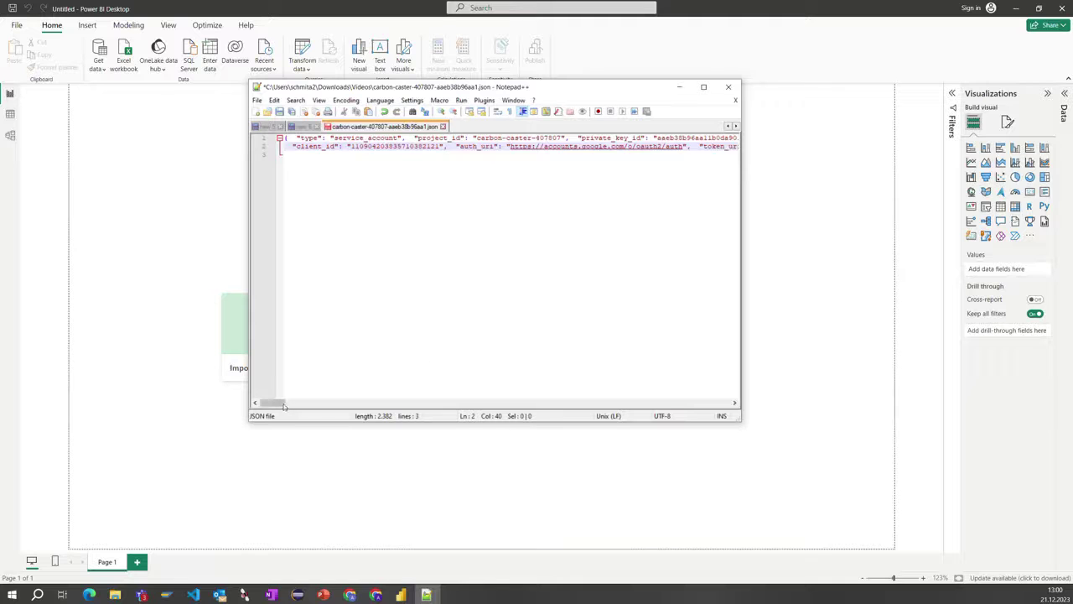
Append the combined second line to the first line, directly after the client_email entry.
{"action": "left_click_drag", "start_coordinate": [286, 406], "coordinate": [720, 403]}
{"action": "left_click", "coordinate": [714, 405]}
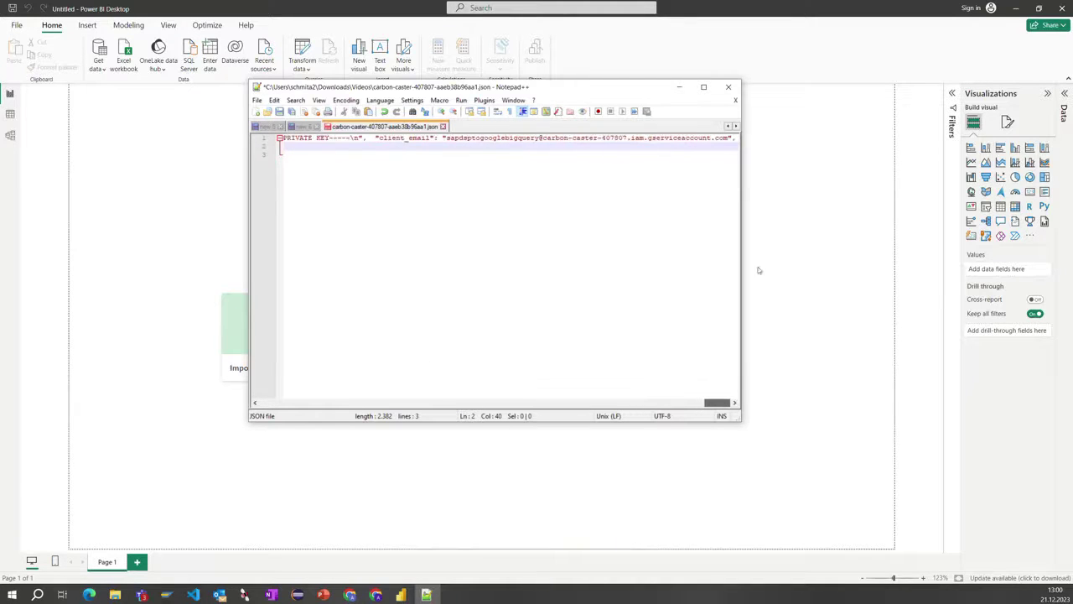
{"action": "left_click", "coordinate": [732, 138]}
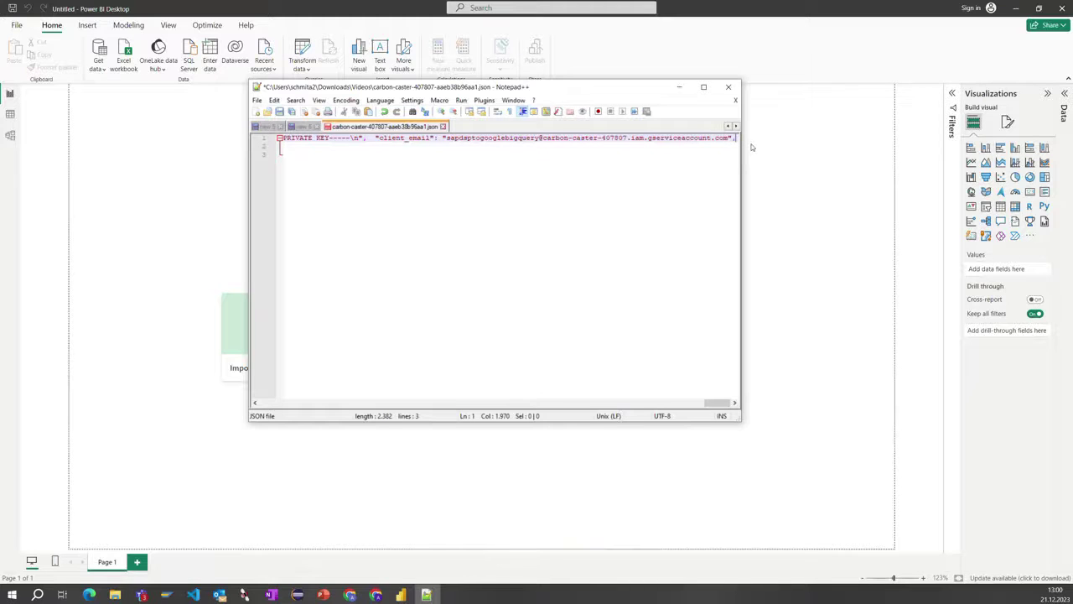
{"action": "key", "text": "Right"}
{"action": "key", "text": "BackSpace"}
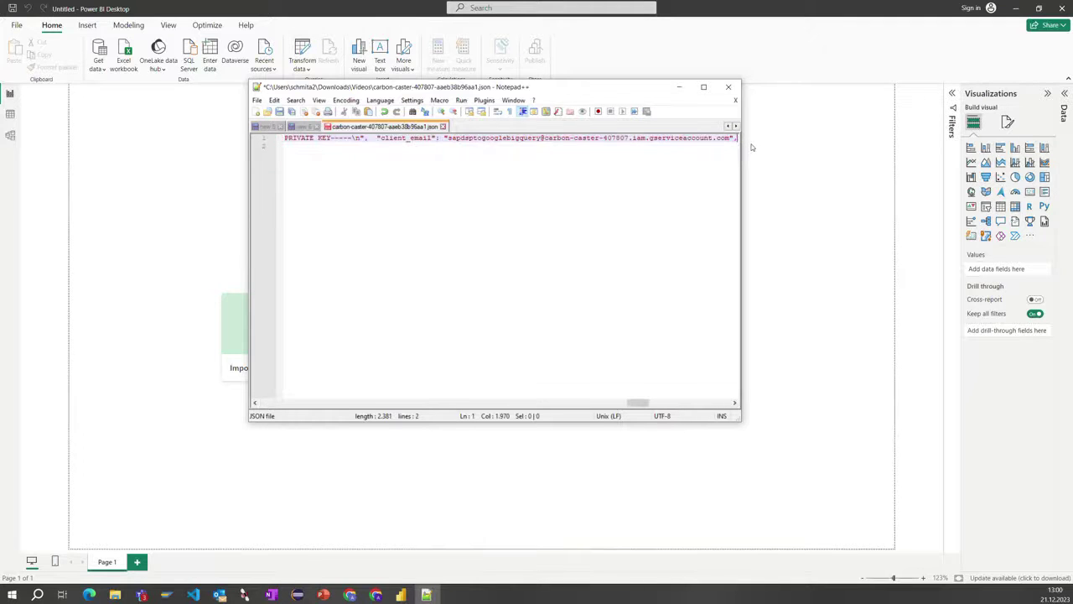
Remove the trailing empty line from the JSON file and copy the entire single-line key text.
{"action": "key", "text": "ctrl+a"}
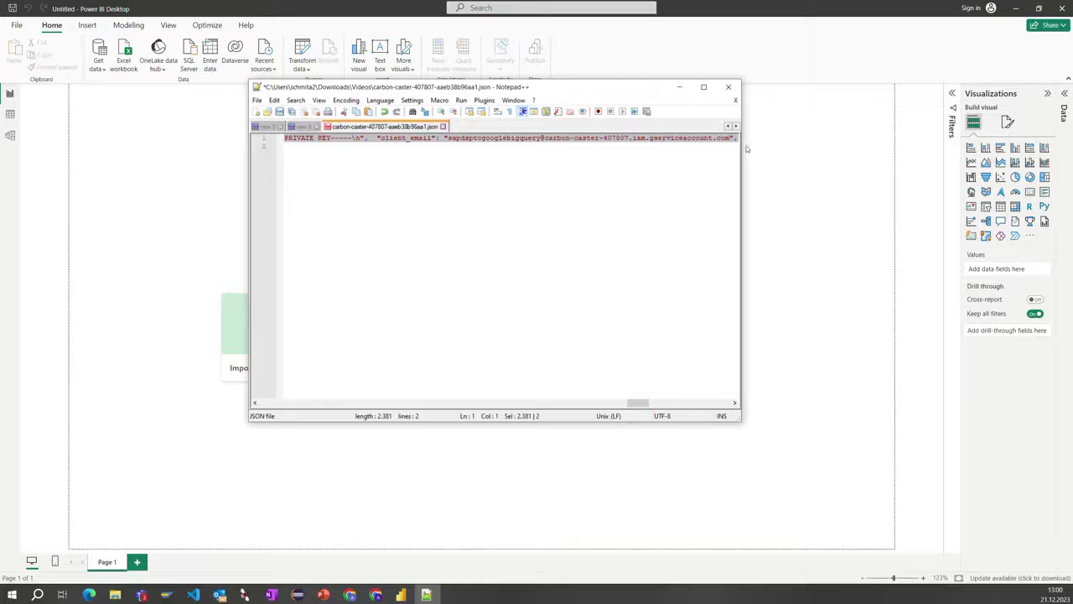
{"action": "left_click", "coordinate": [680, 155]}
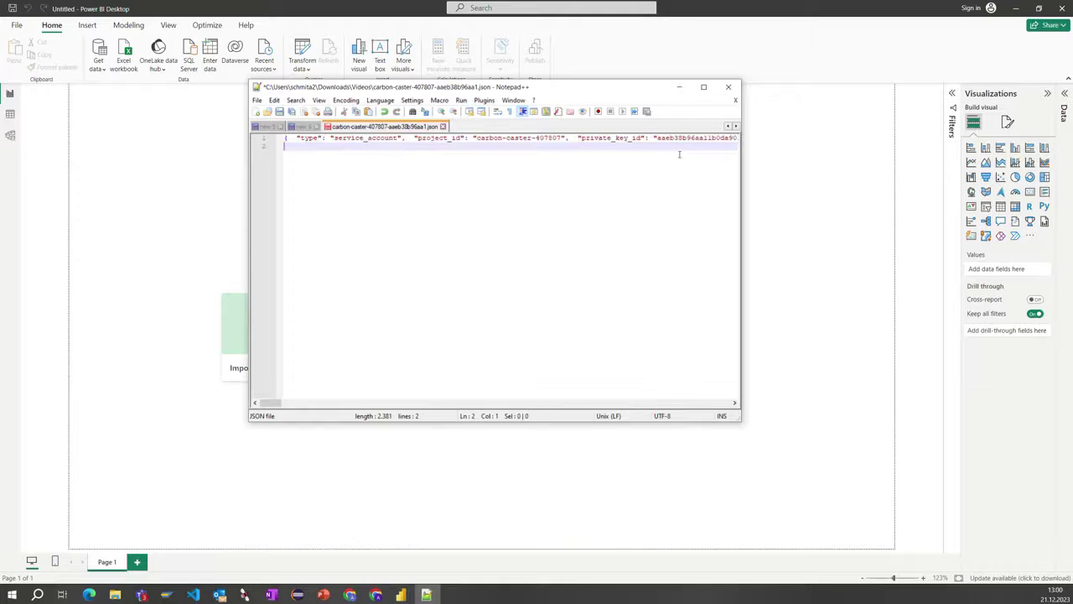
{"action": "key", "text": "BackSpace"}
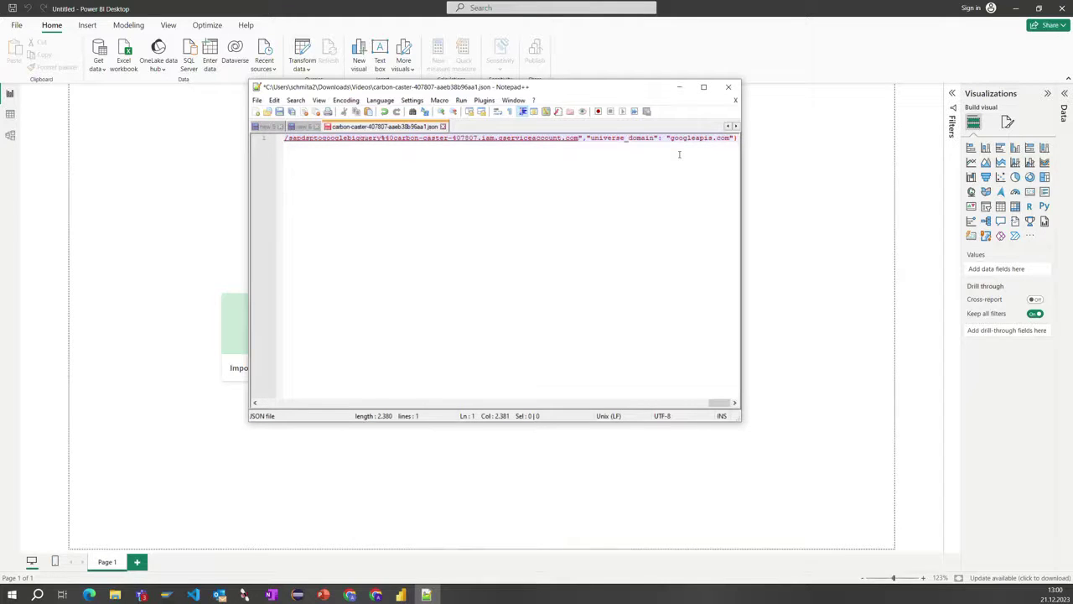
{"action": "key", "text": "shift+Left"}
{"action": "key", "text": "shift+Left"}
{"action": "key", "text": "ctrl+a"}
{"action": "key", "text": "ctrl+c"}
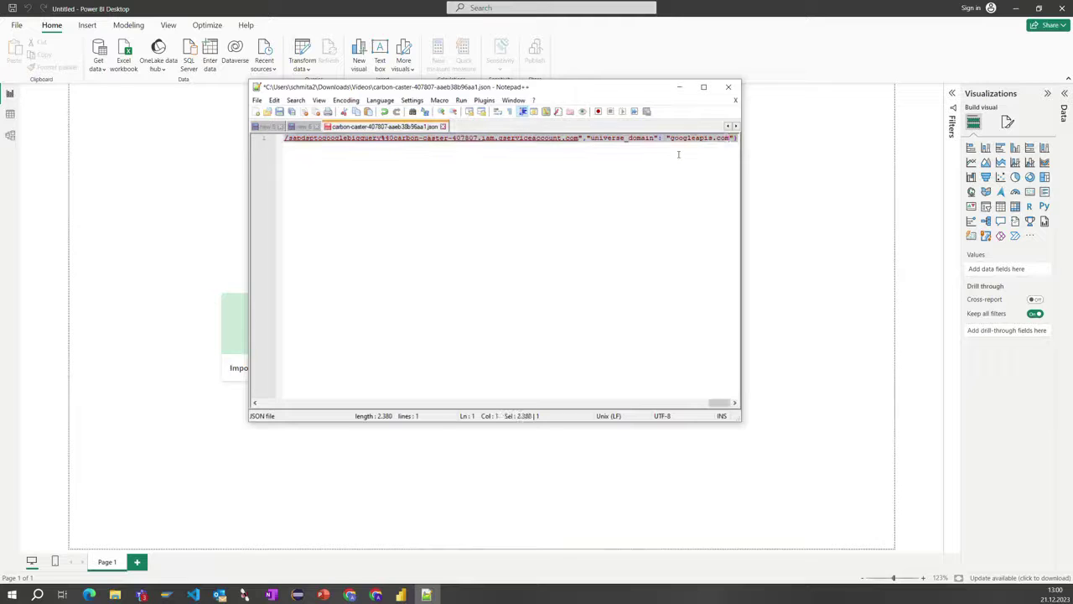
Return to Power BI Desktop, replace the Service Account JSON key file contents with the copied single-line key and connect.
{"action": "left_click", "coordinate": [163, 271]}
{"action": "key", "text": "ctrl+v"}
{"action": "key", "text": "ctrl+a"}
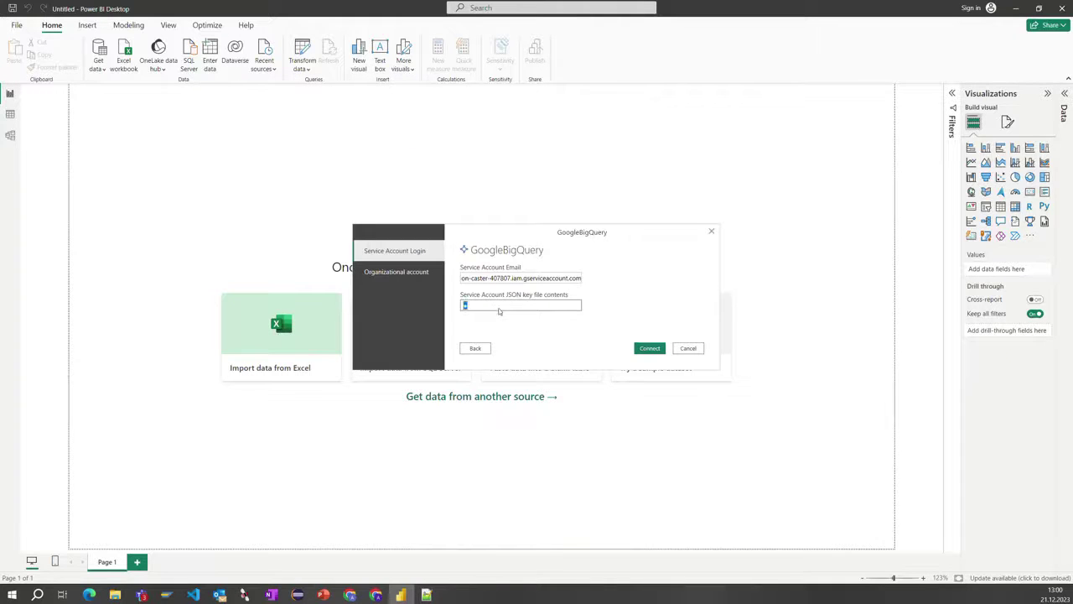
{"action": "key", "text": "ctrl+v"}
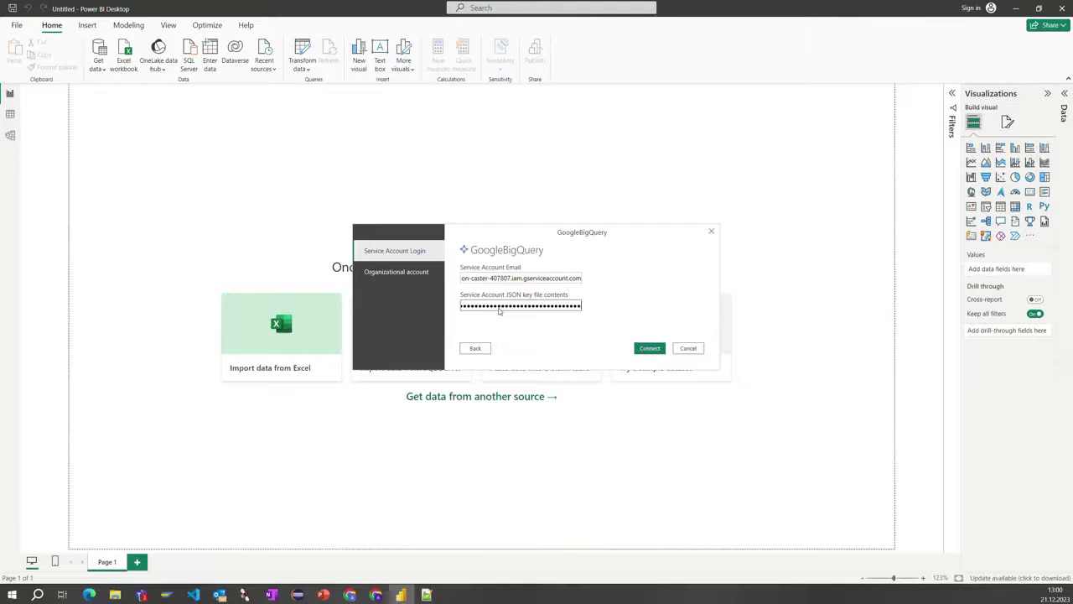
{"action": "left_click", "coordinate": [654, 349]}
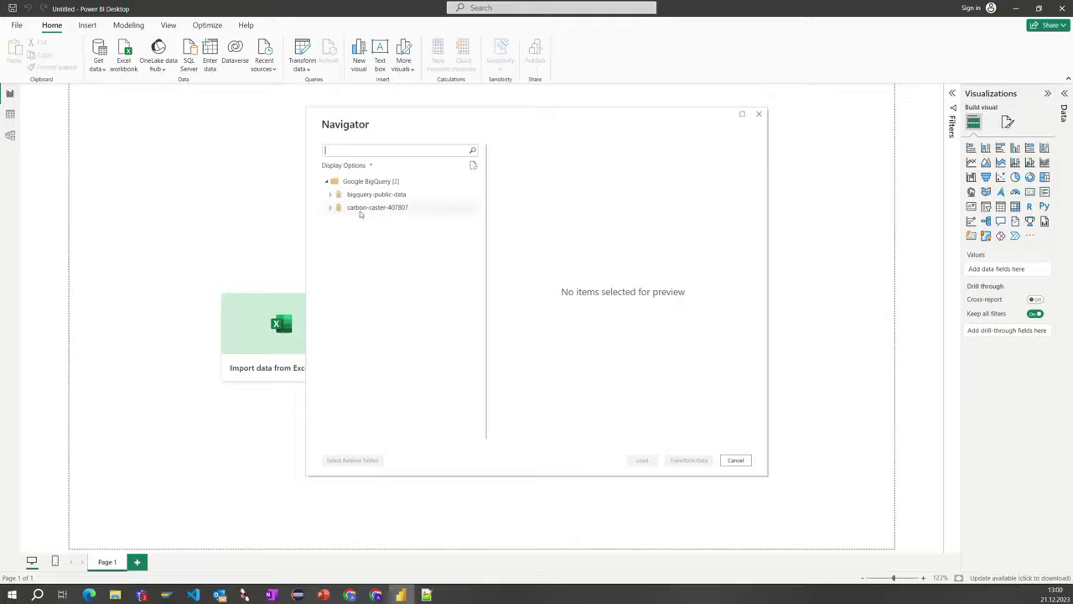
Expand the carbon-caster-407807 project and its CSV_Files dataset in the Navigator and select the customers table.
{"action": "left_click", "coordinate": [331, 211]}
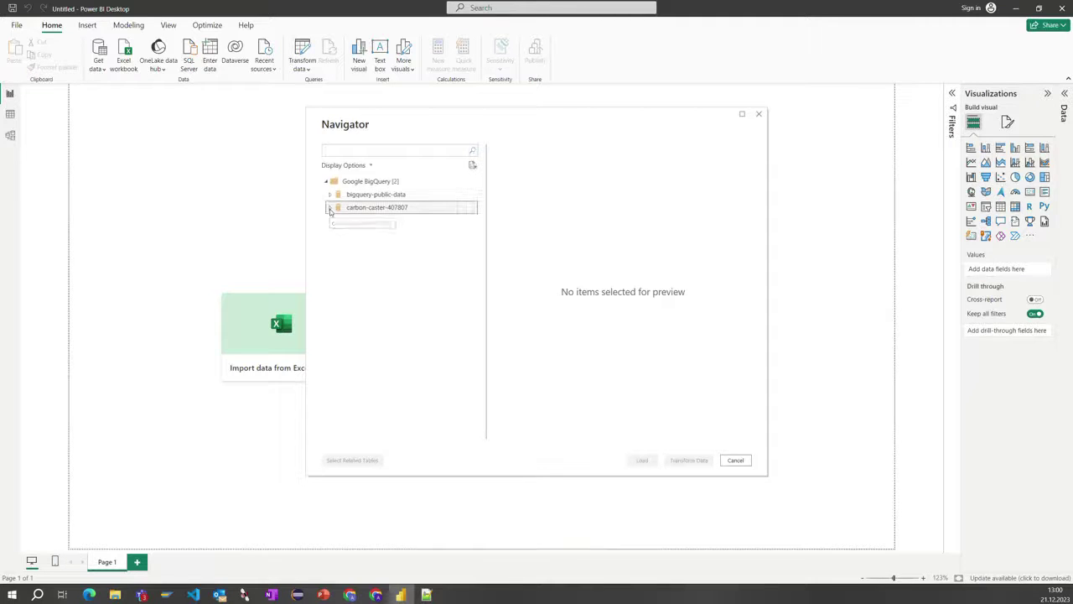
{"action": "left_click", "coordinate": [334, 221]}
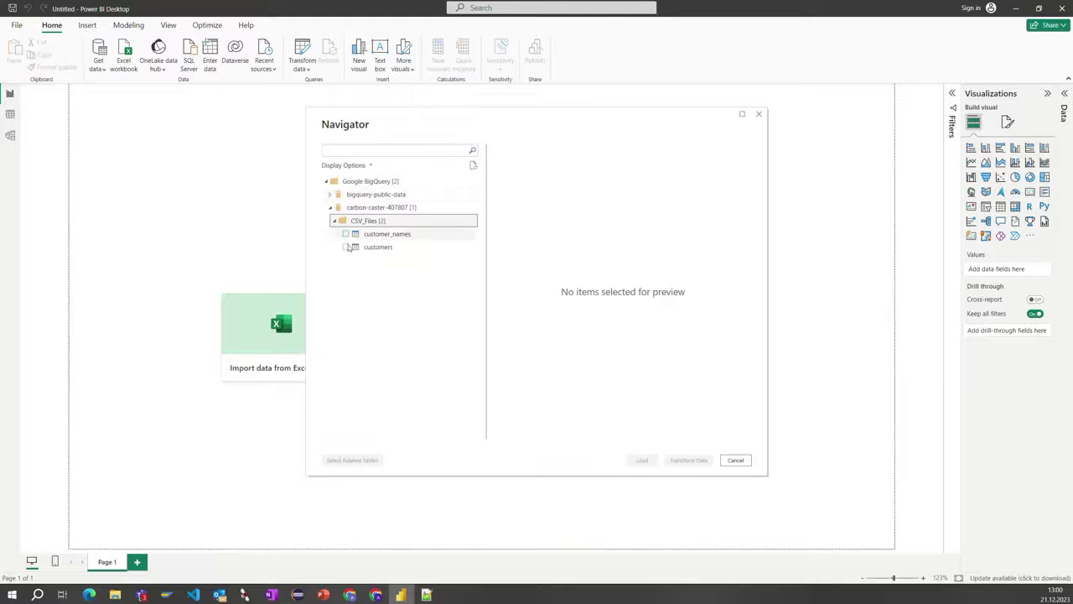
{"action": "left_click", "coordinate": [346, 247]}
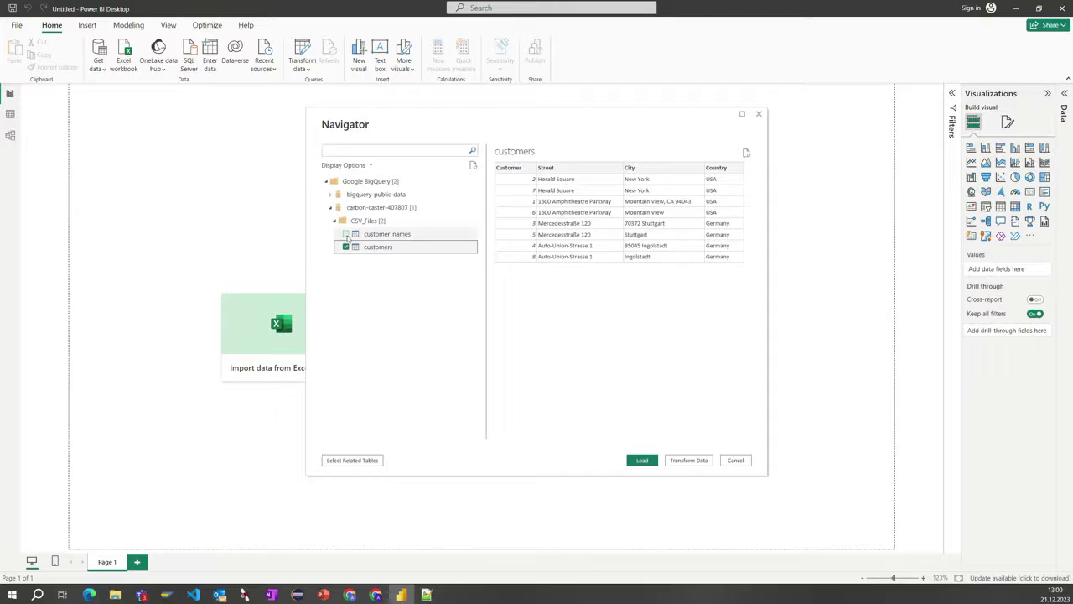
Add the customer_names table to the selection and load both tables using the DirectQuery connection mode.
{"action": "left_click", "coordinate": [345, 235]}
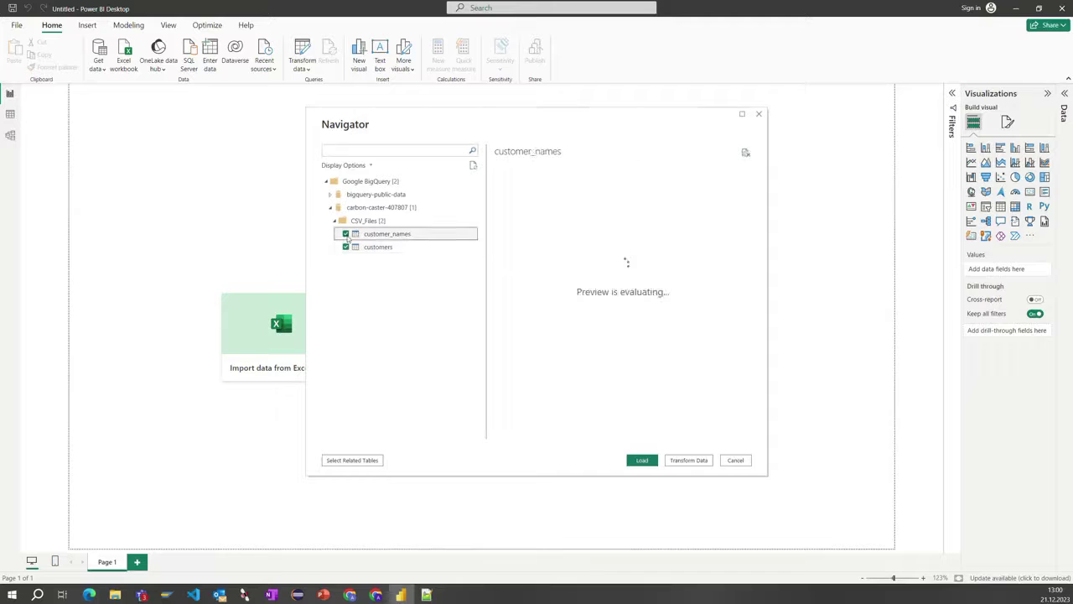
{"action": "left_click", "coordinate": [643, 461]}
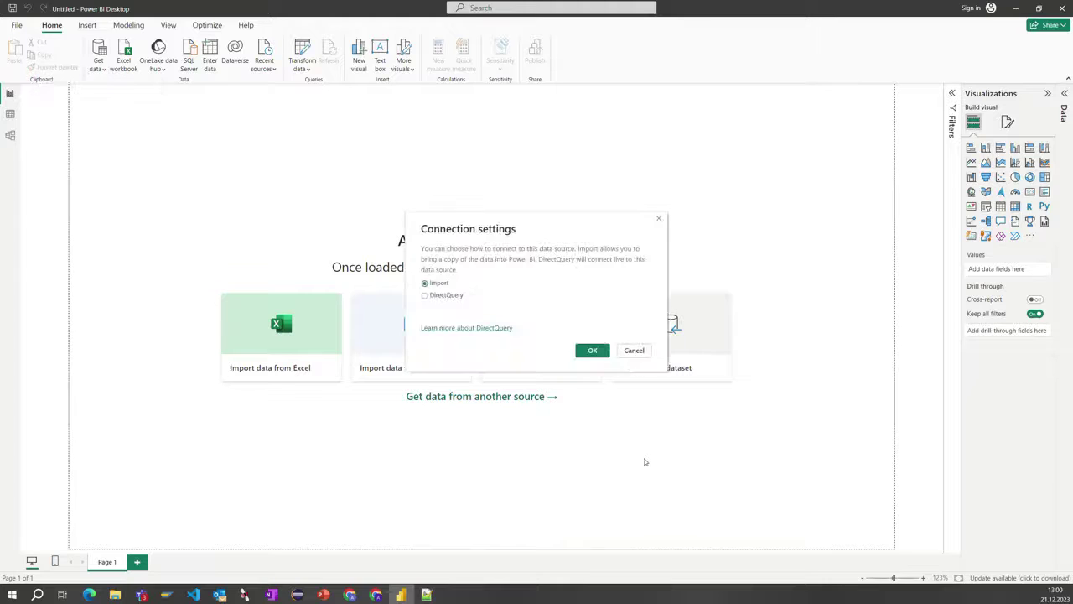
{"action": "left_click", "coordinate": [443, 299]}
{"action": "left_click", "coordinate": [592, 350]}
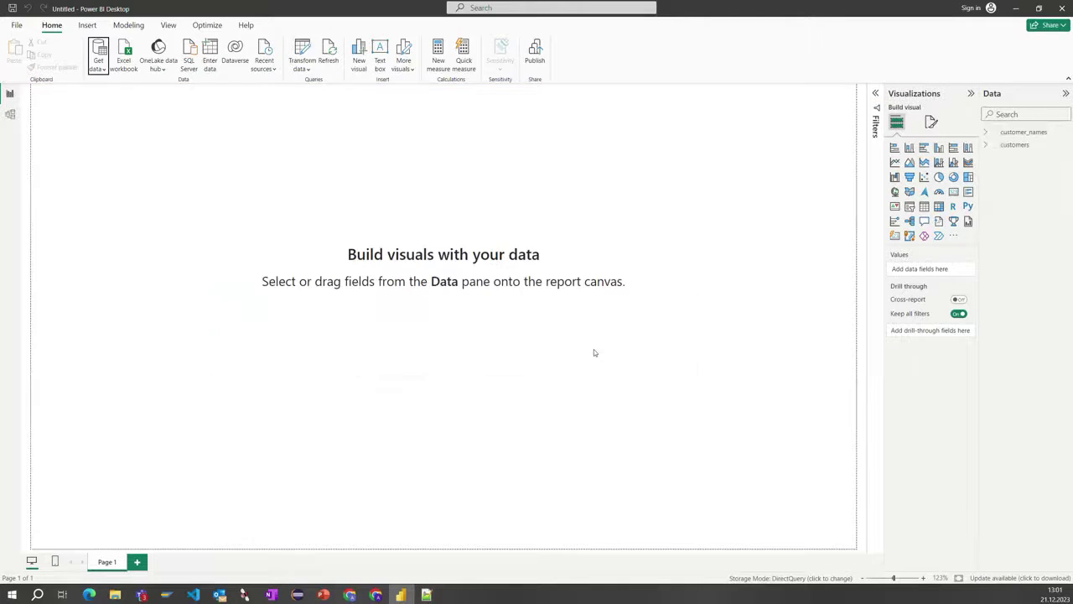
Create a visual on Page 1 from the Customer, Customer_Name and Language fields of the customer_names table.
{"action": "left_click", "coordinate": [988, 133]}
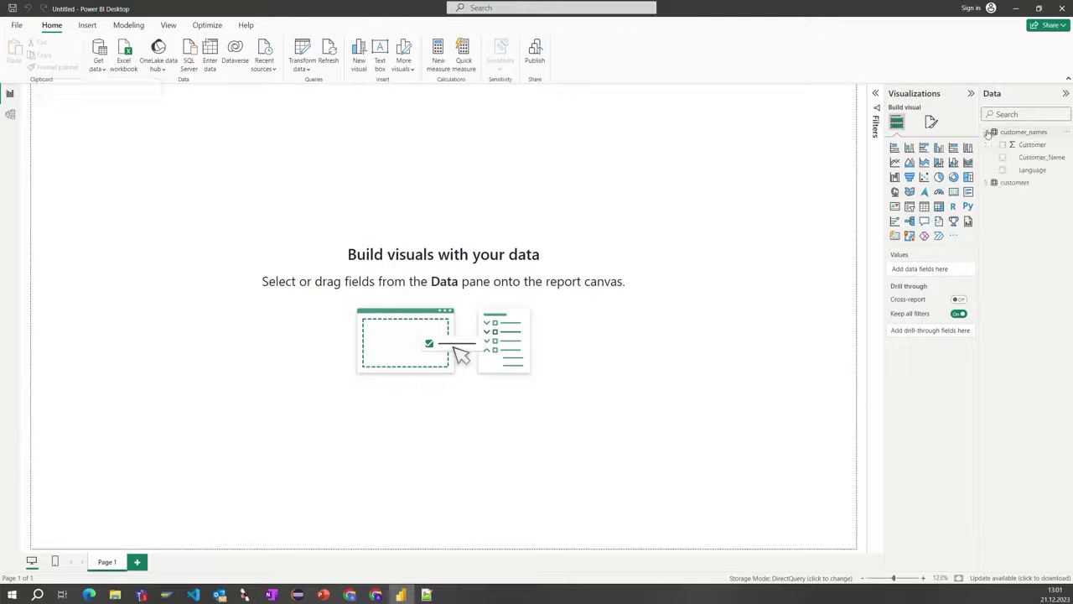
{"action": "left_click", "coordinate": [1002, 144]}
{"action": "left_click", "coordinate": [1002, 157]}
{"action": "left_click", "coordinate": [1002, 169]}
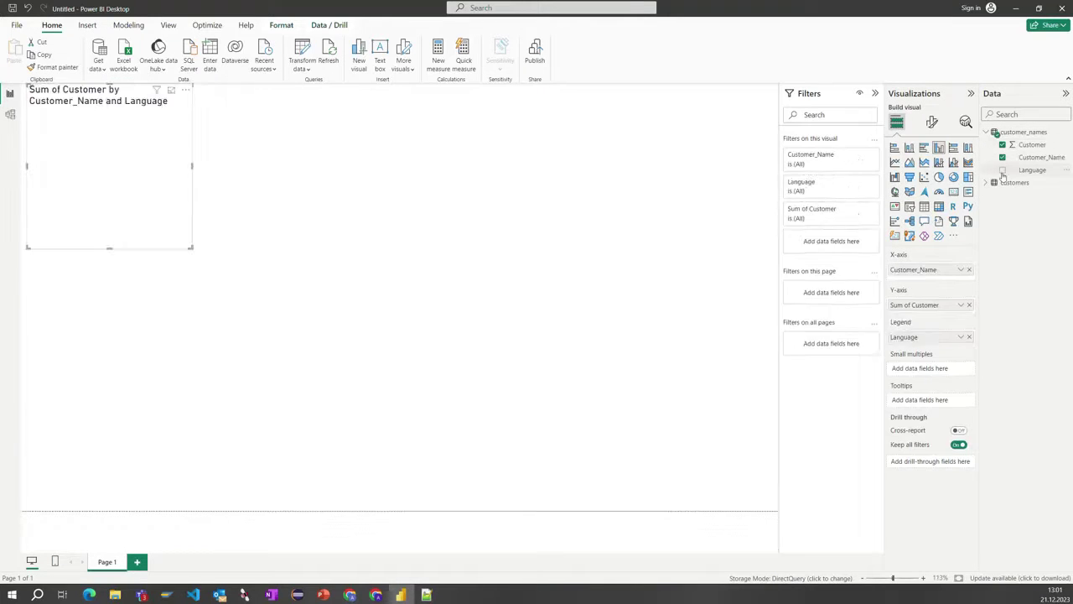
Add the City, Country, Customer and Street fields of the customers table to the same visual.
{"action": "left_click", "coordinate": [988, 183]}
{"action": "left_click", "coordinate": [1003, 195]}
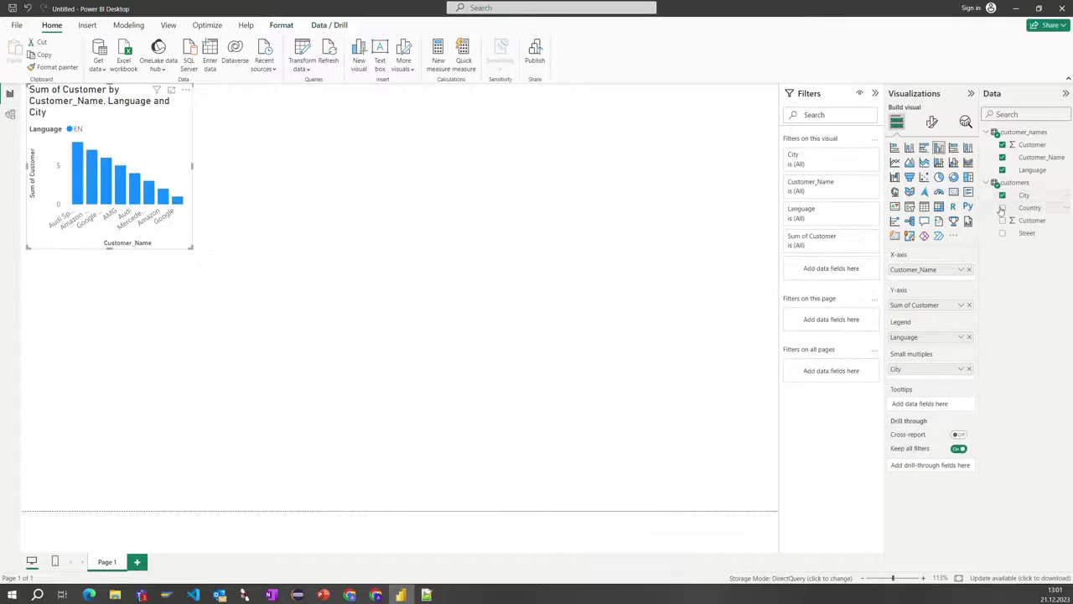
{"action": "left_click", "coordinate": [1002, 207]}
{"action": "left_click", "coordinate": [1002, 220]}
{"action": "left_click", "coordinate": [1002, 232]}
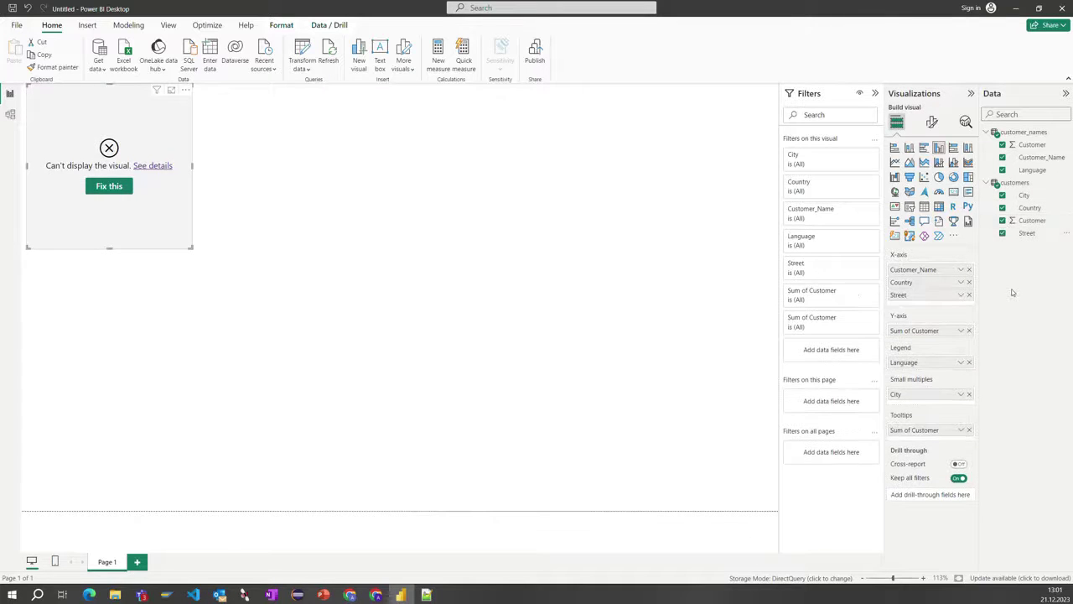
Remove the customer_names fields Customer, Customer_Name and Language from the visual.
{"action": "left_click", "coordinate": [1009, 168]}
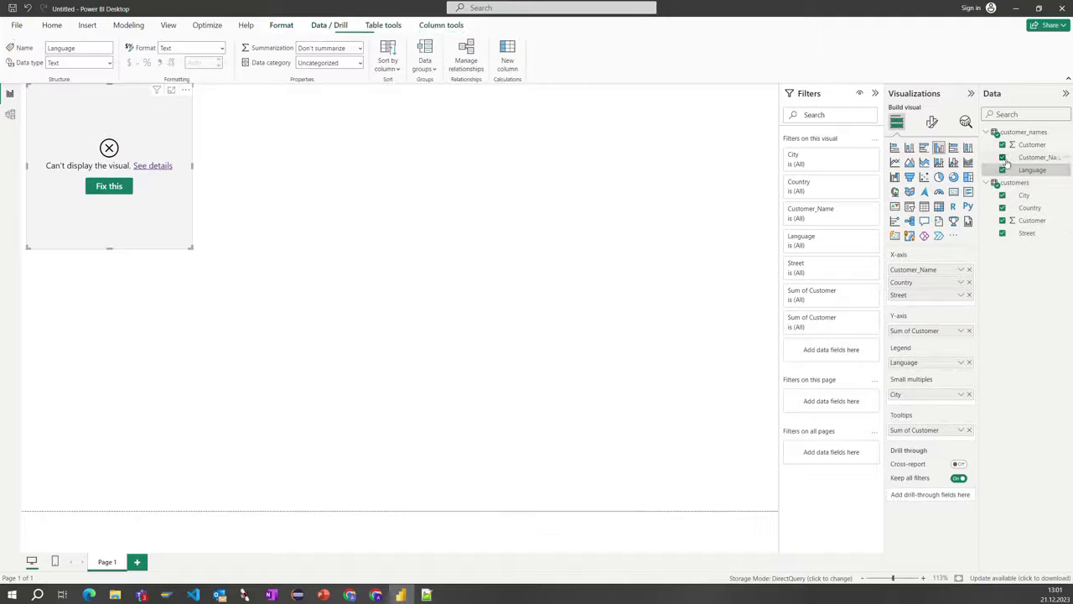
{"action": "left_click", "coordinate": [1003, 158]}
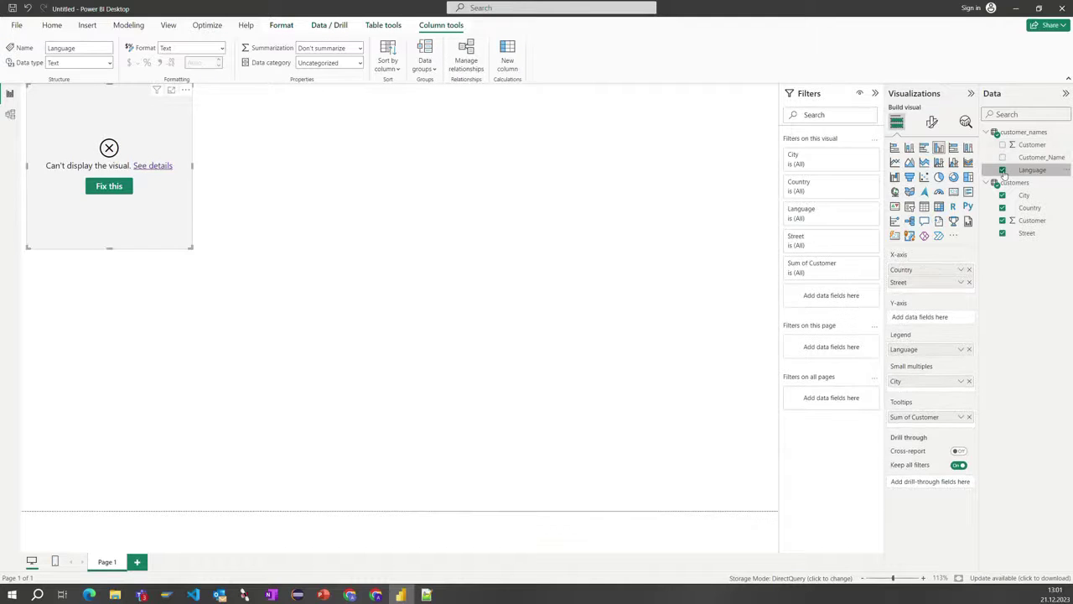
{"action": "left_click", "coordinate": [1003, 170]}
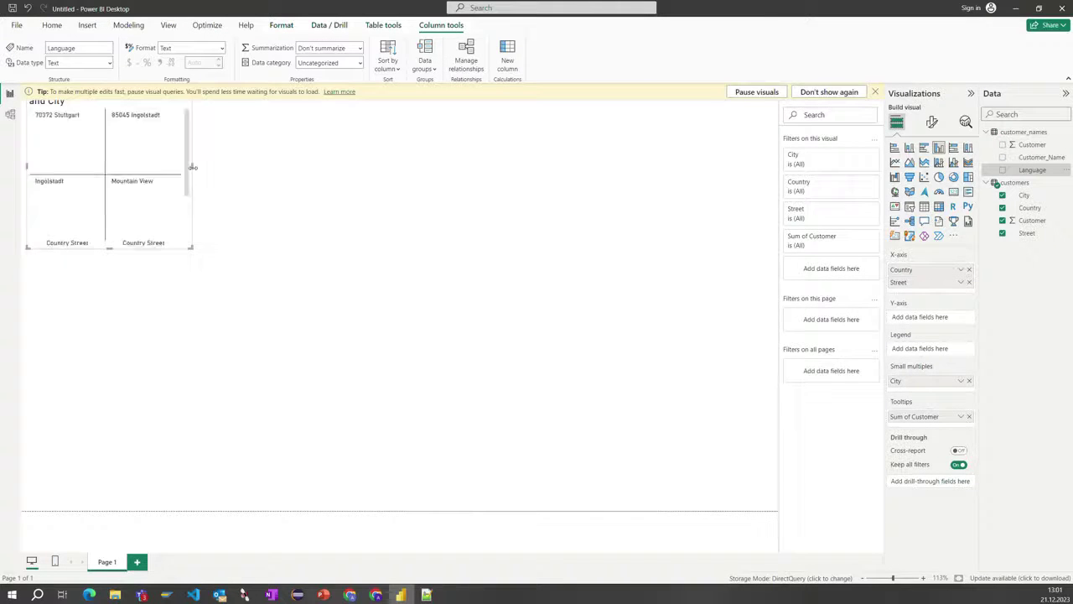
Enlarge the visual to about two thirds of the page width and half its height, and dismiss the tip about pausing visuals.
{"action": "left_click_drag", "start_coordinate": [193, 167], "coordinate": [495, 166]}
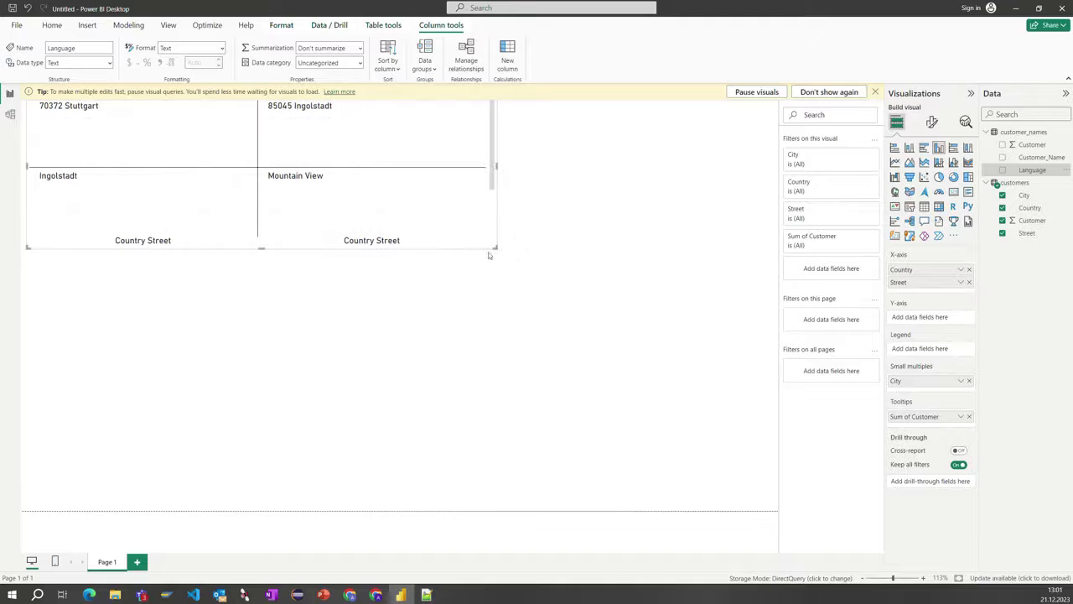
{"action": "left_click_drag", "start_coordinate": [495, 249], "coordinate": [535, 286]}
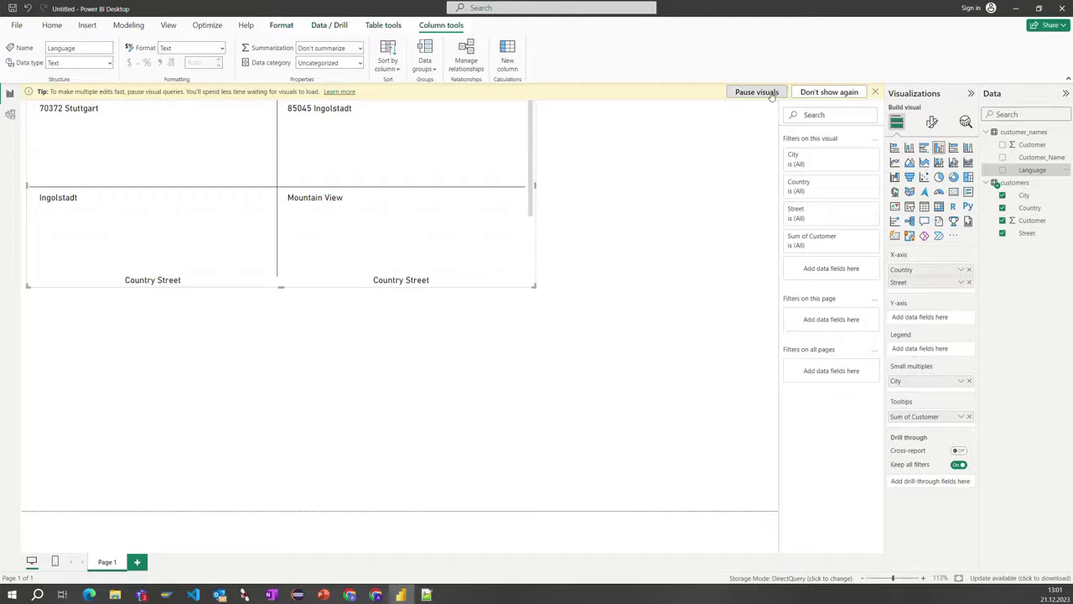
{"action": "left_click", "coordinate": [876, 93]}
Remove the City, Country, Street and Customer fields of the customers table from the visual.
{"action": "left_click", "coordinate": [1002, 195]}
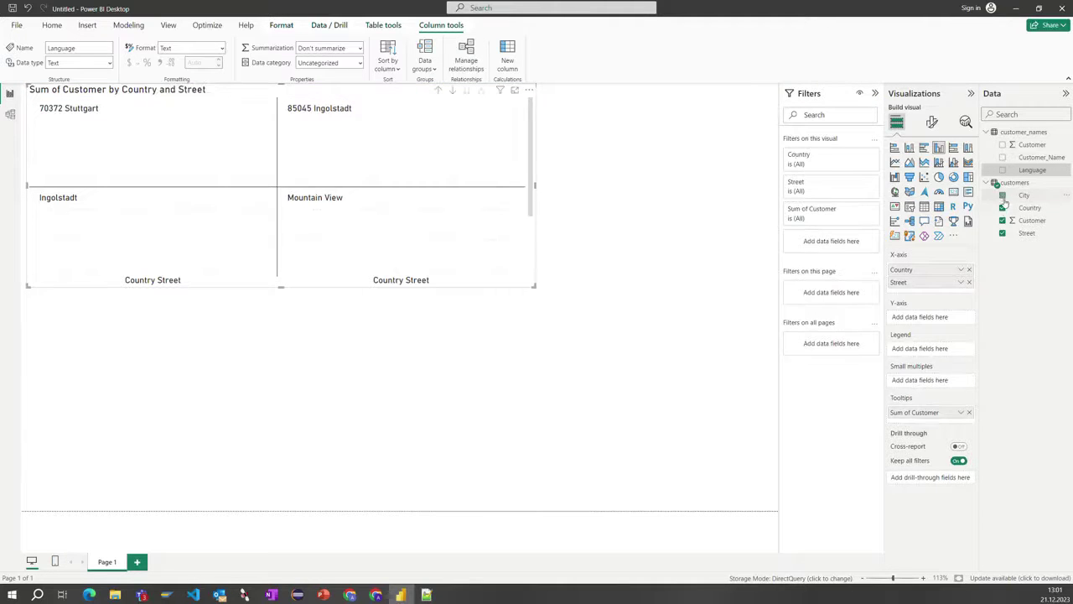
{"action": "left_click", "coordinate": [1002, 207]}
{"action": "left_click", "coordinate": [1002, 233]}
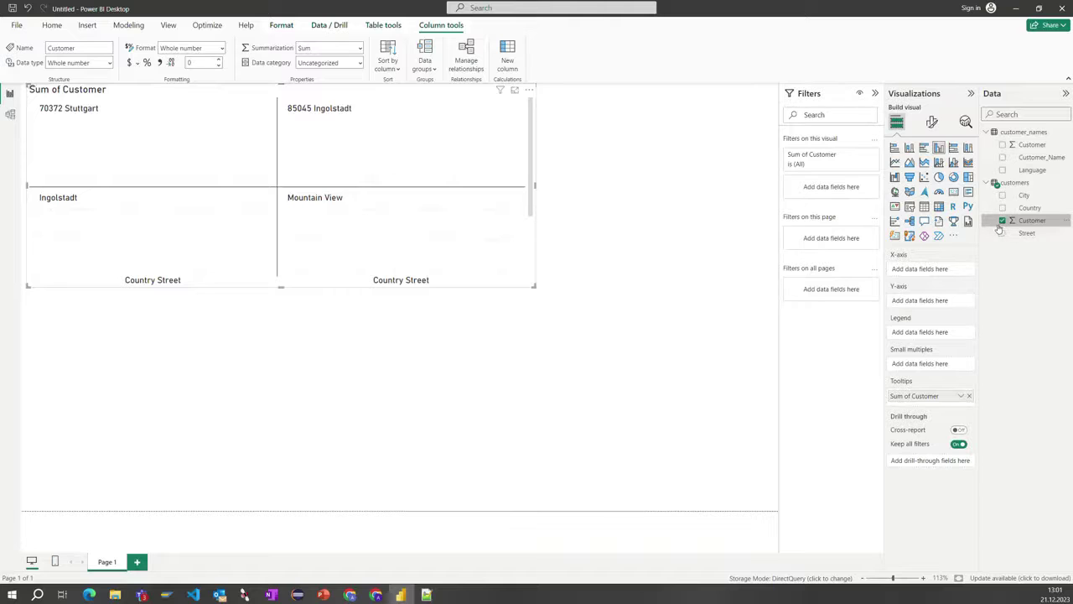
{"action": "left_click", "coordinate": [1002, 219]}
Chart the sum of Customer by Customer_Name with Language as legend, using only customer_names fields, and inspect the Mercedes-Benz column.
{"action": "left_click", "coordinate": [1002, 144]}
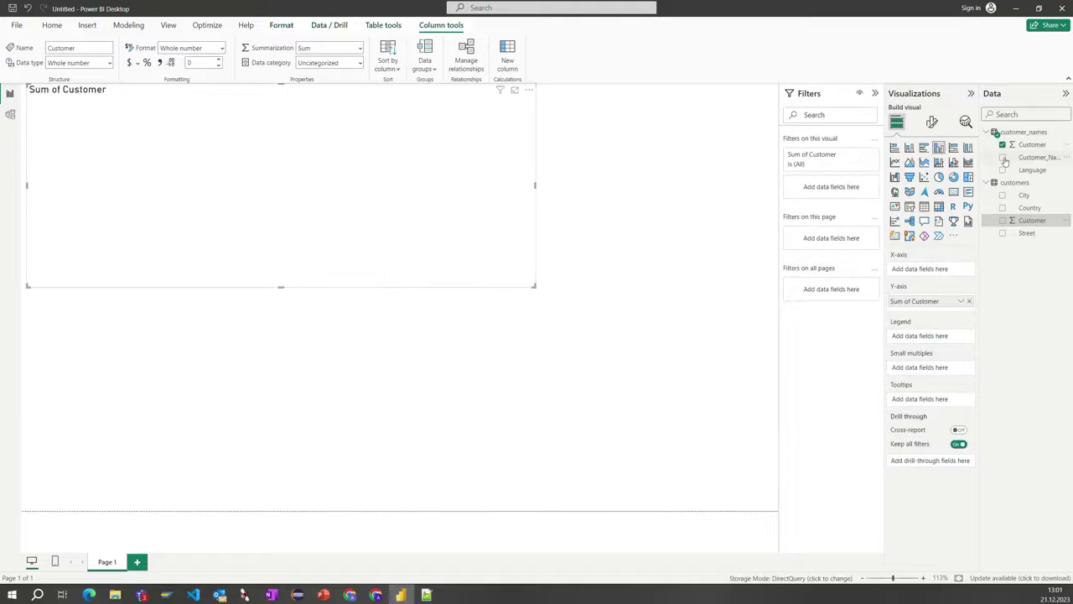
{"action": "left_click", "coordinate": [1002, 157]}
{"action": "left_click", "coordinate": [1003, 169]}
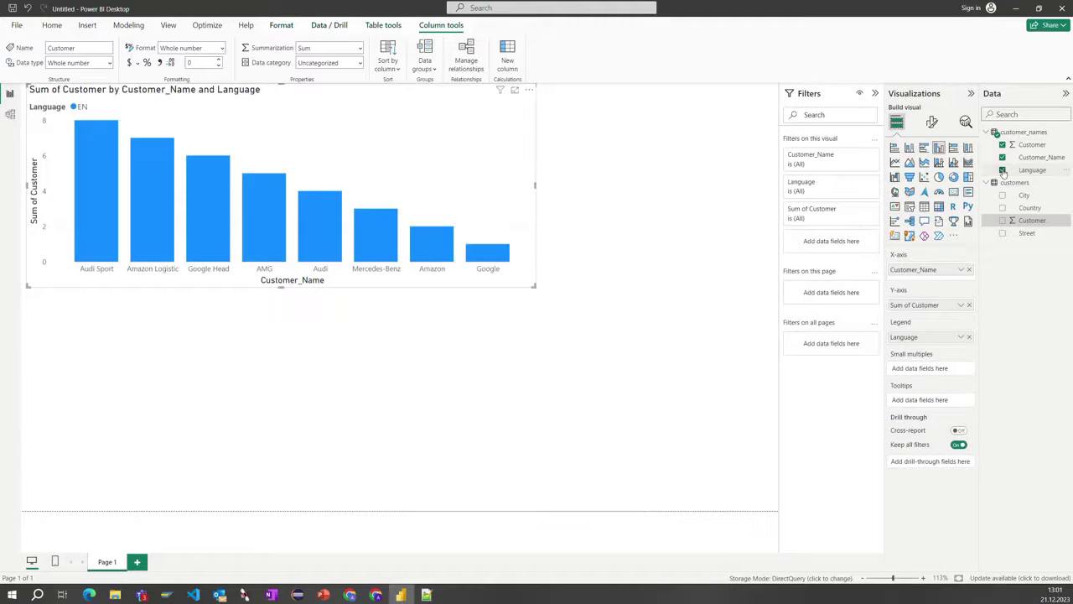
{"action": "mouse_move", "coordinate": [374, 236]}
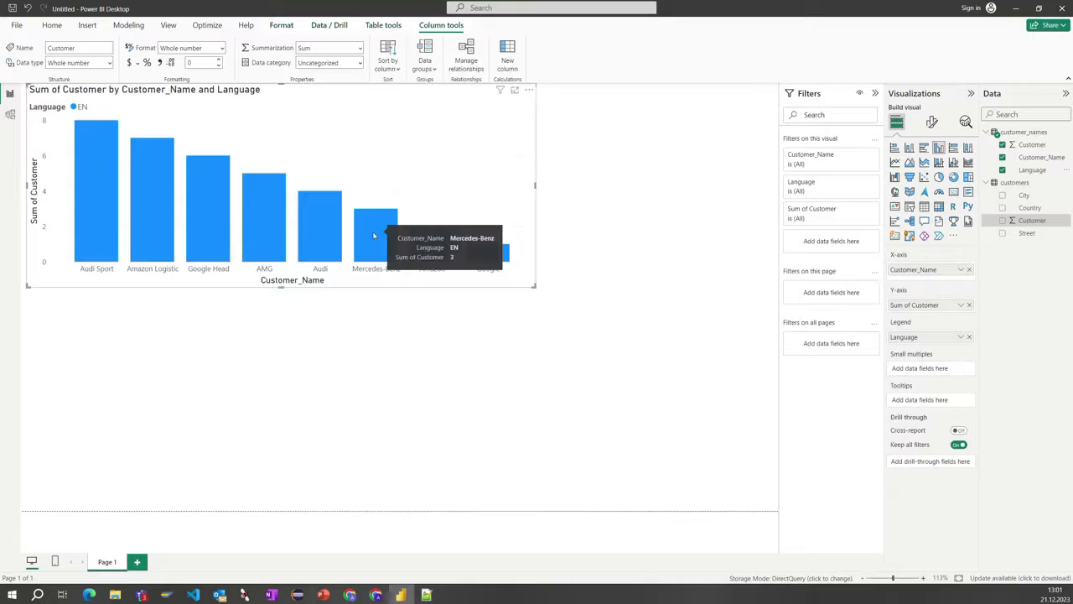